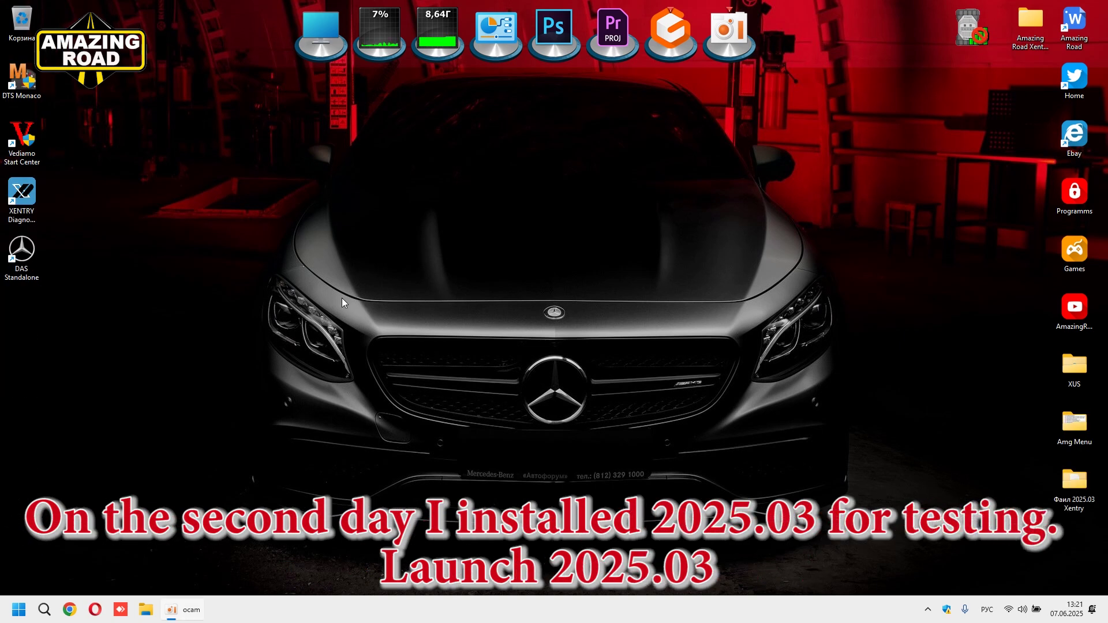
- Launch XENTRY Diagnosis 2025.03, submit the login with empty credentials and acknowledge the login notice
double_click(24, 196)
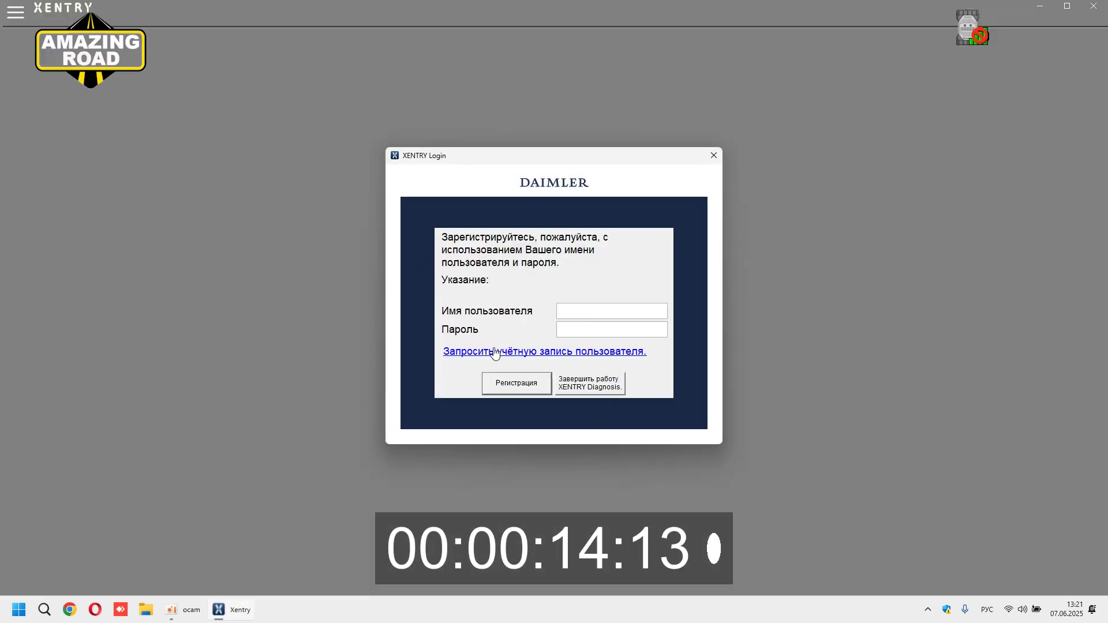
click(508, 379)
click(526, 362)
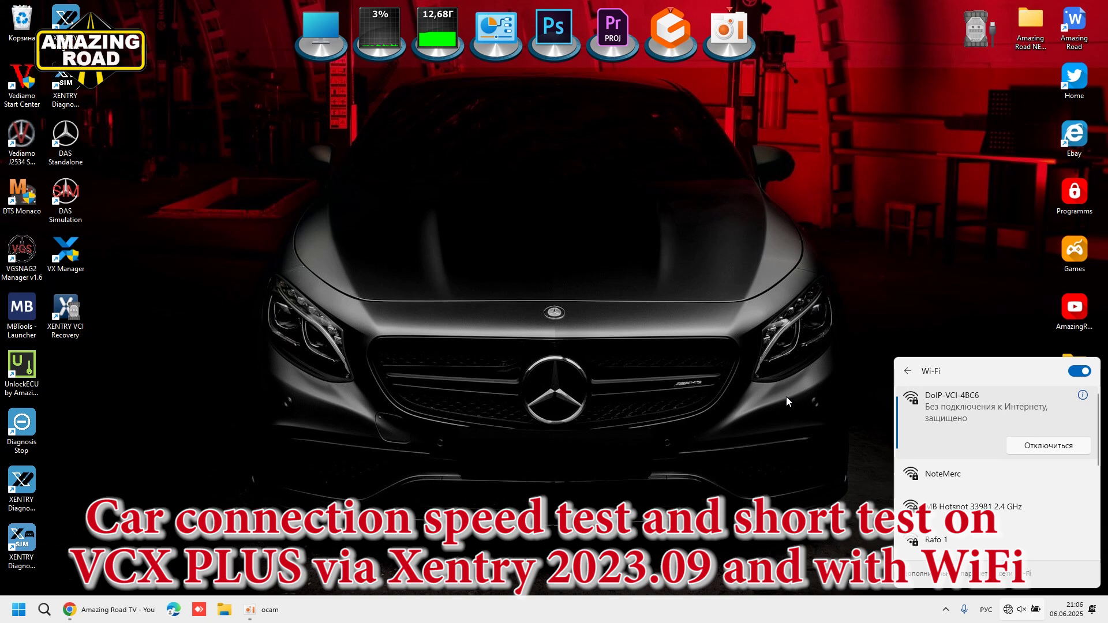
- Dismiss the Wi-Fi network list, log in to XENTRY 2023.09 with empty credentials and accept offline mode
click(786, 401)
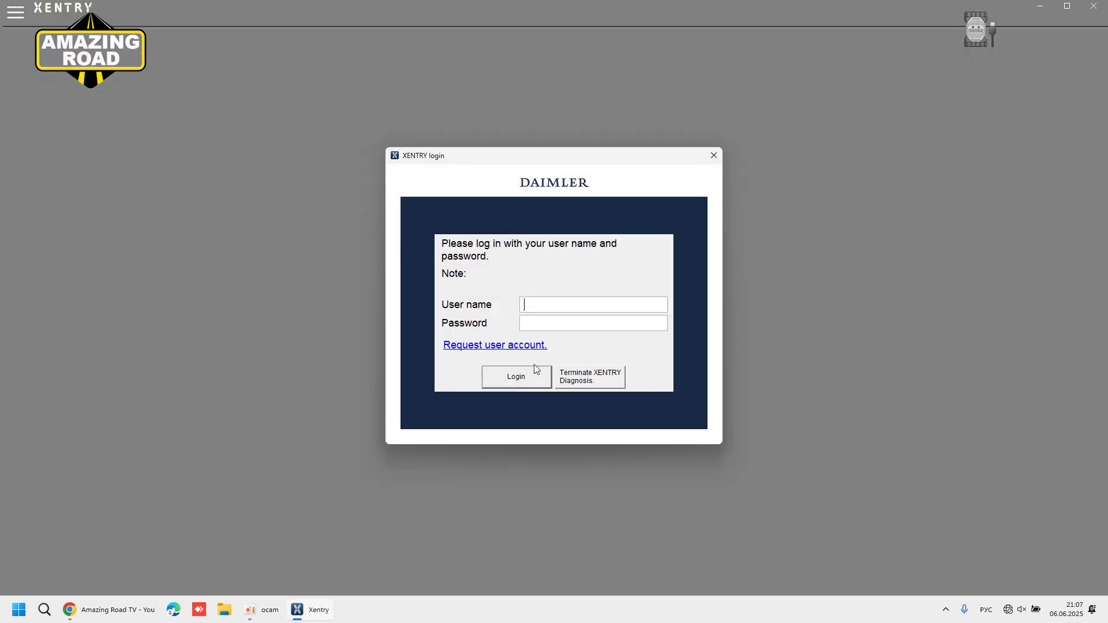
click(512, 378)
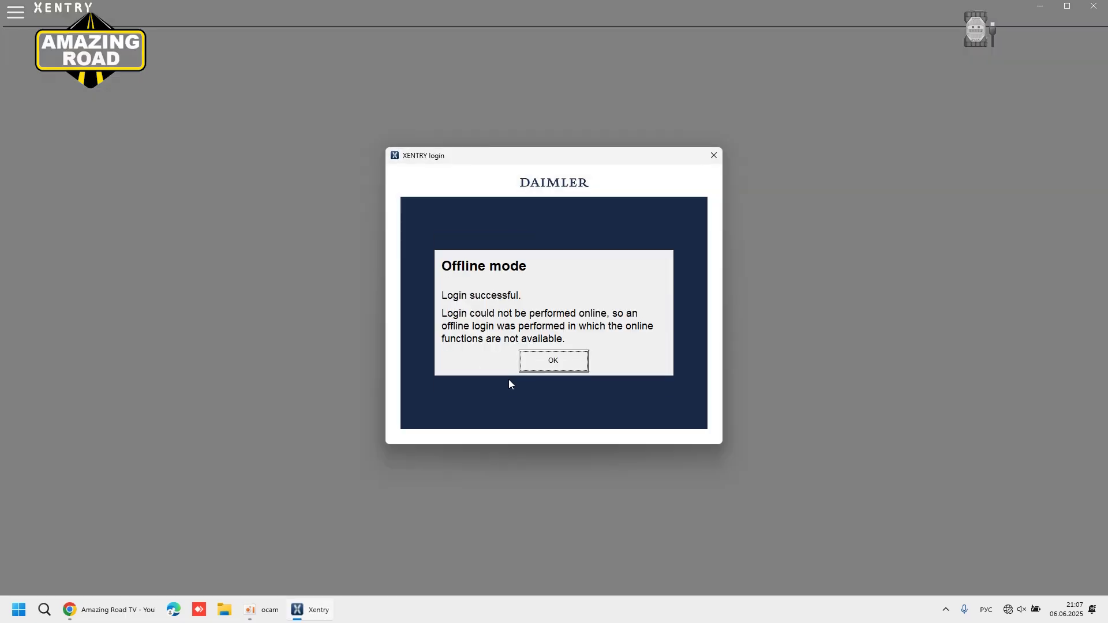
click(540, 372)
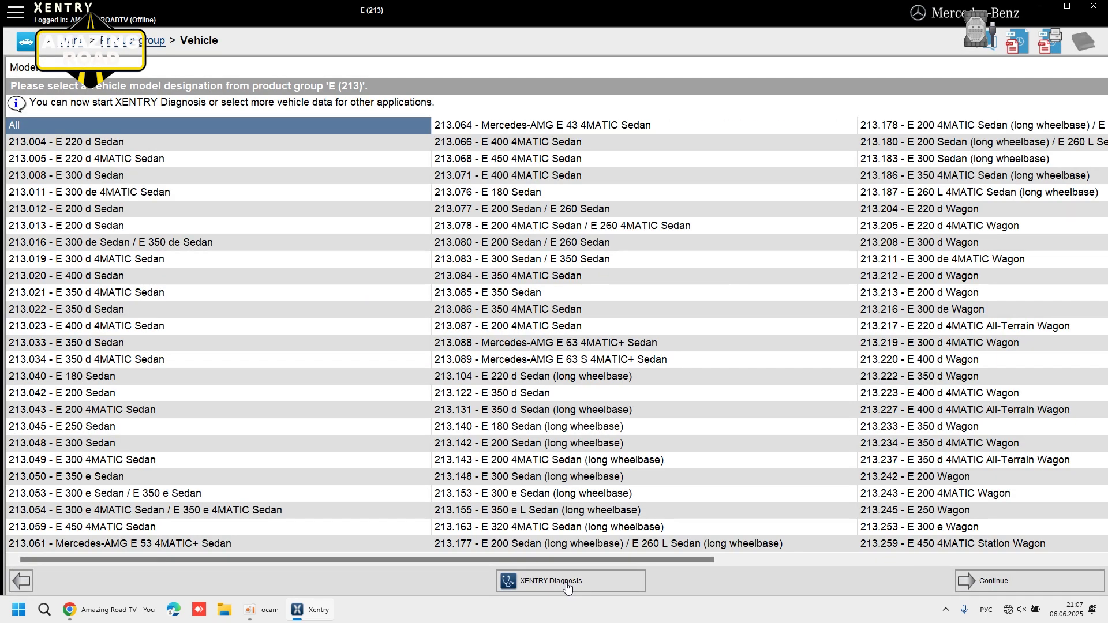
- Start XENTRY Diagnosis for all E (213) models and run the quick test of the control units
click(567, 584)
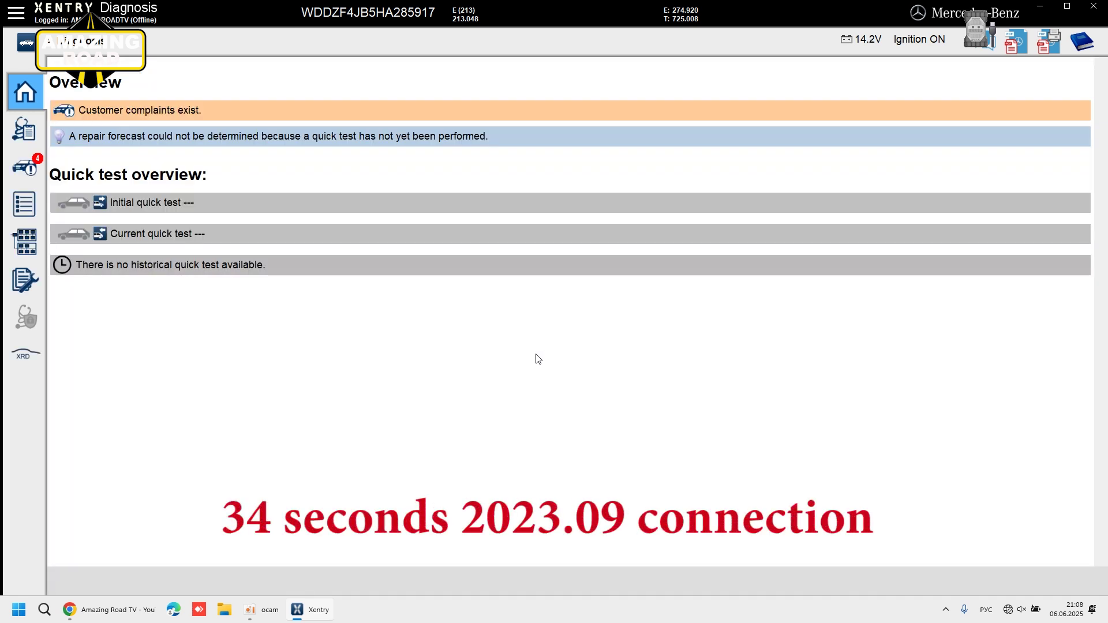
click(24, 129)
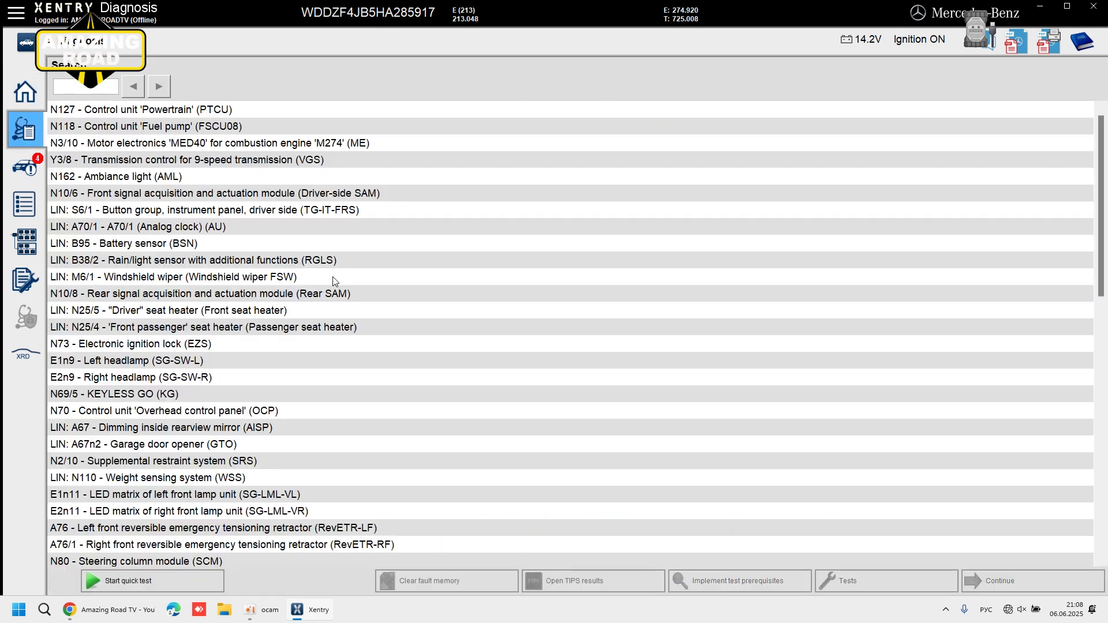
click(135, 580)
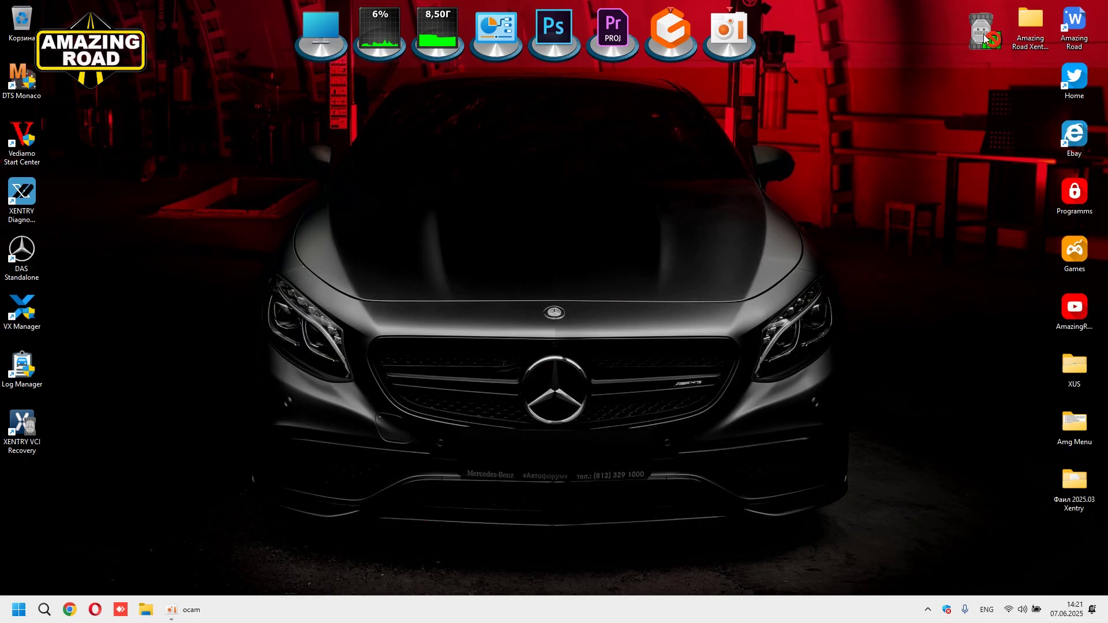
- Connect the laptop to the DoIP-VCI-4BC6 Wi-Fi network and dismiss the network list
click(1010, 612)
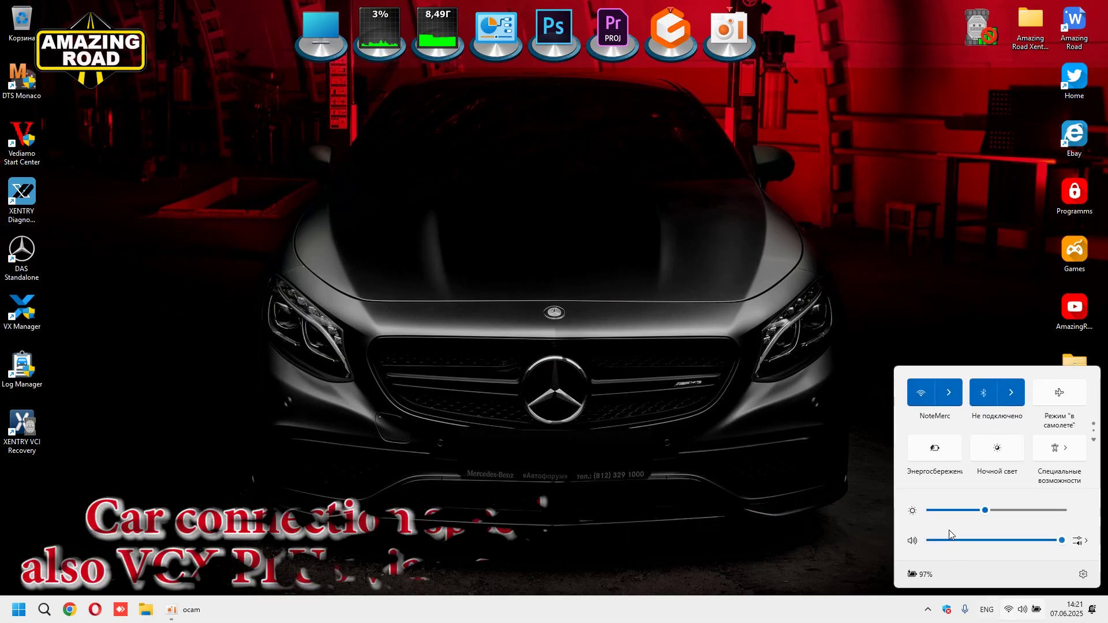
click(951, 404)
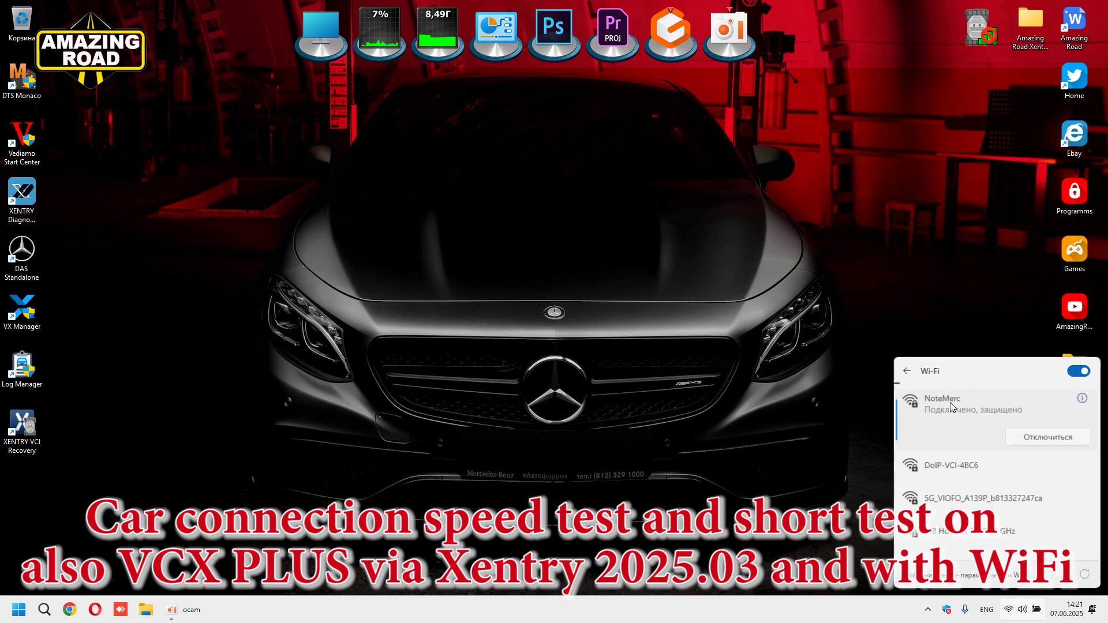
click(966, 464)
click(1048, 485)
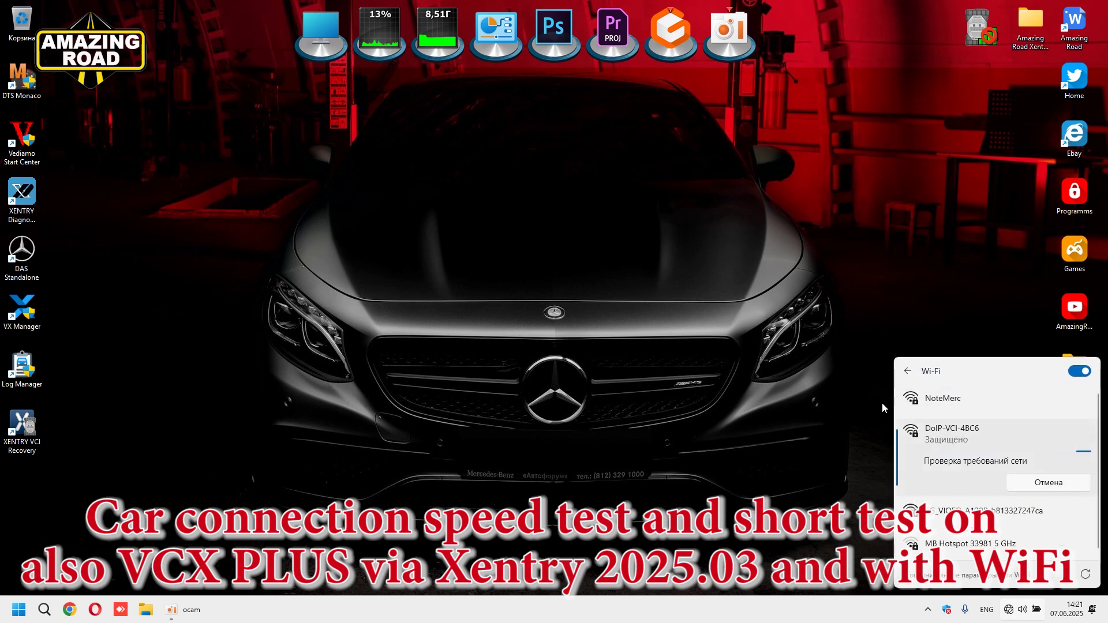
click(903, 247)
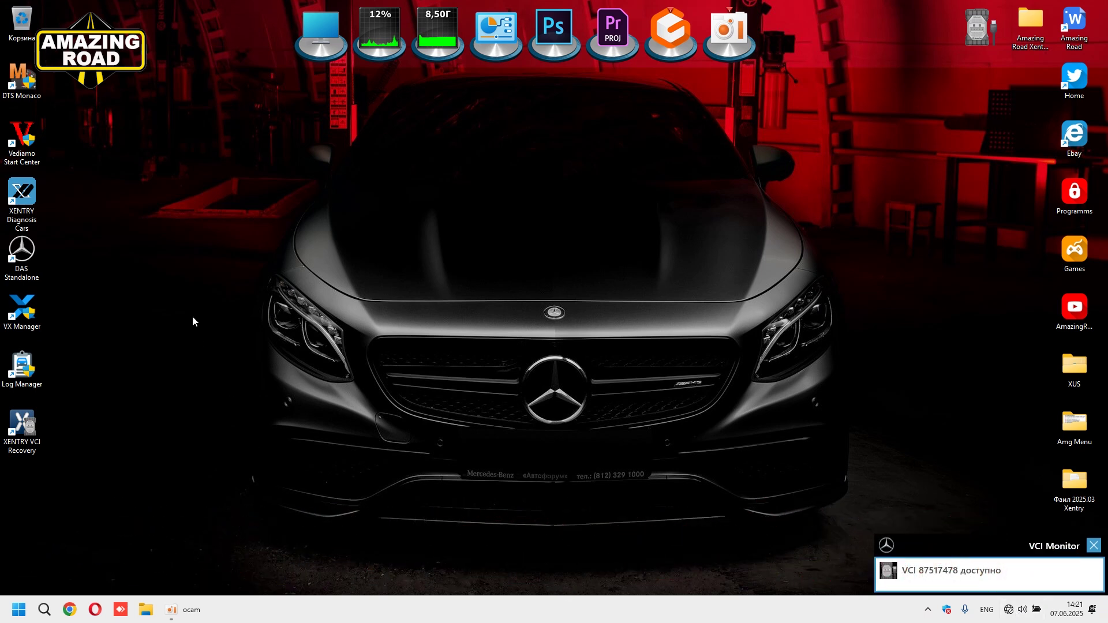
- Launch XENTRY Diagnosis 2025.03, log in with empty credentials and accept offline mode
double_click(32, 205)
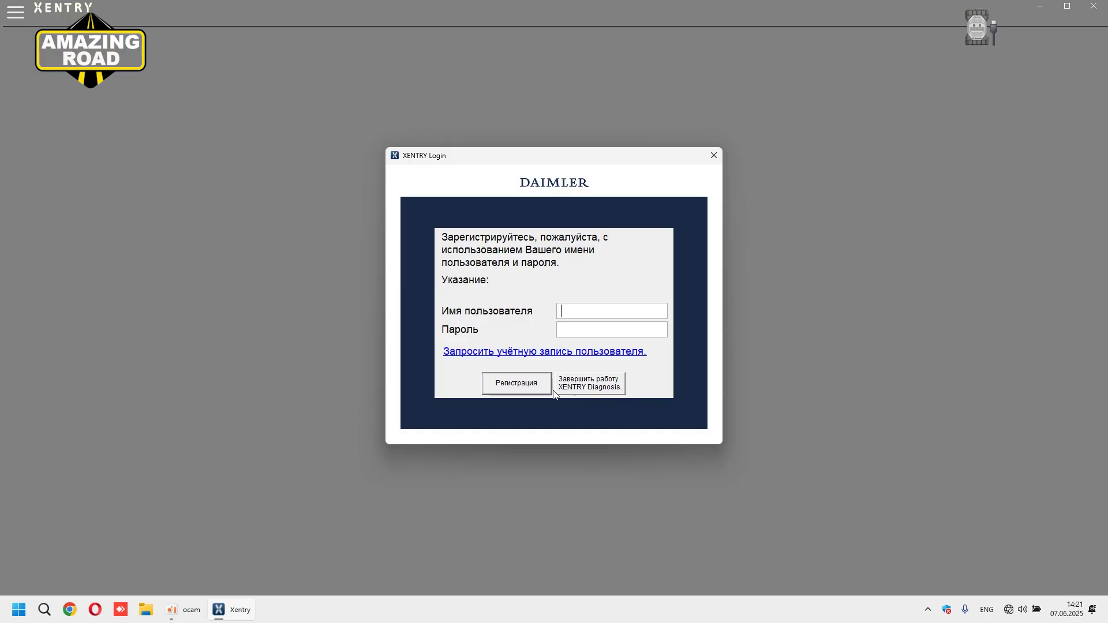
click(543, 388)
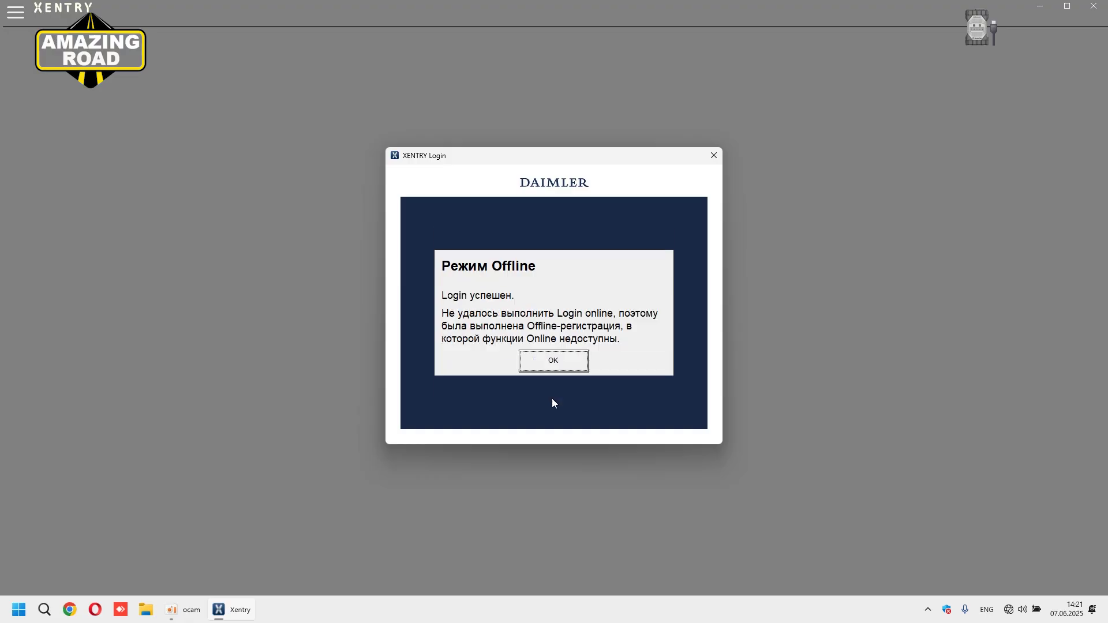
click(553, 362)
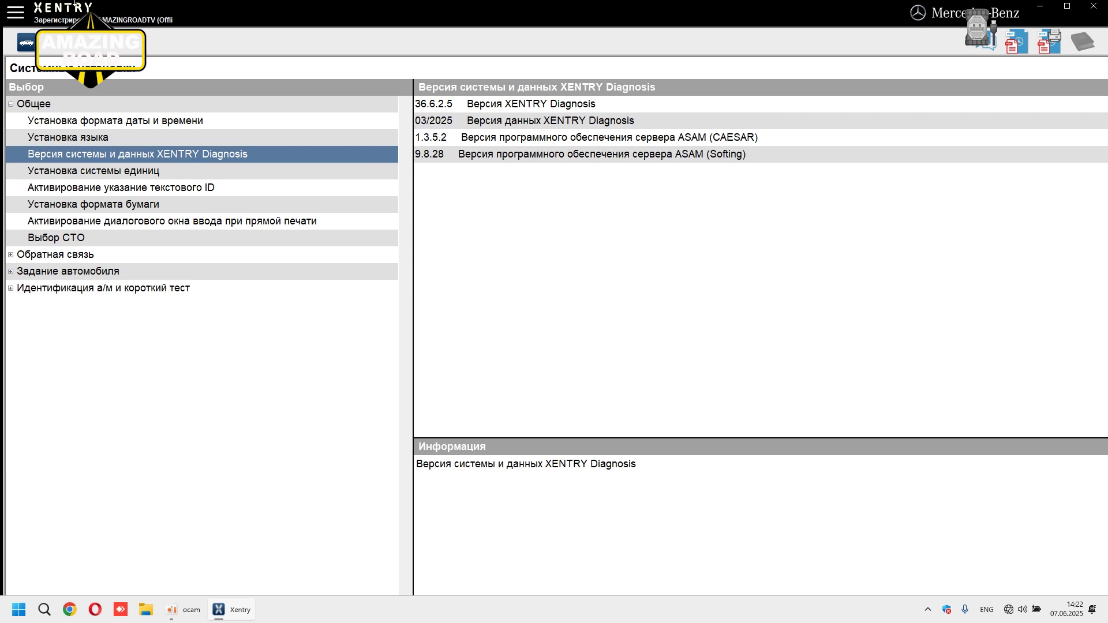
- Leave the system settings for the product group overview and select E (213) from the E passenger cars
click(17, 13)
click(58, 50)
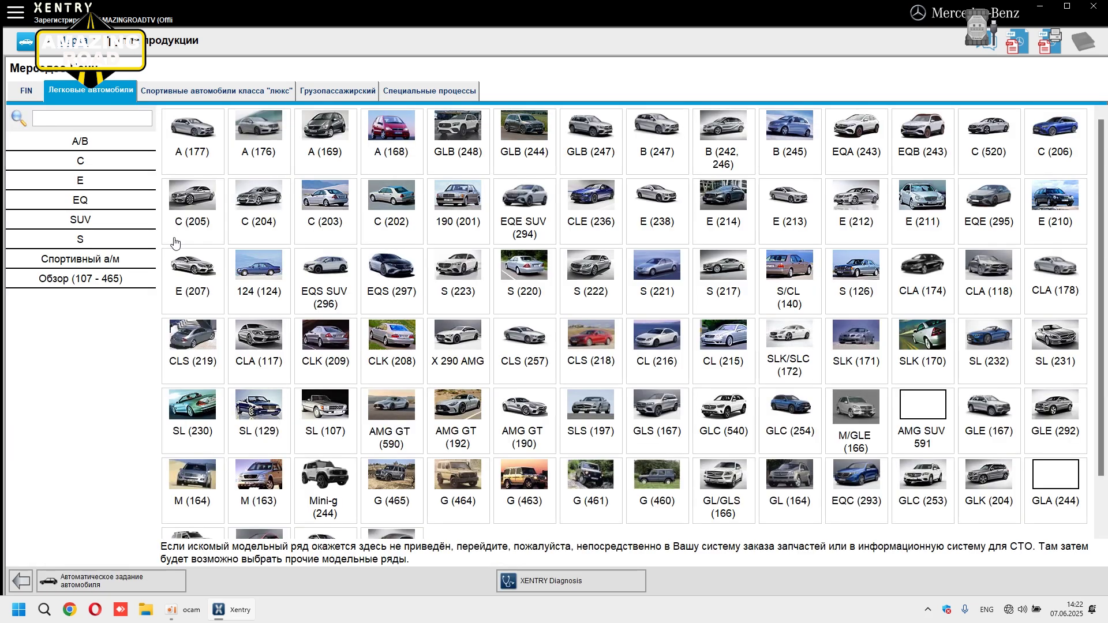
click(105, 184)
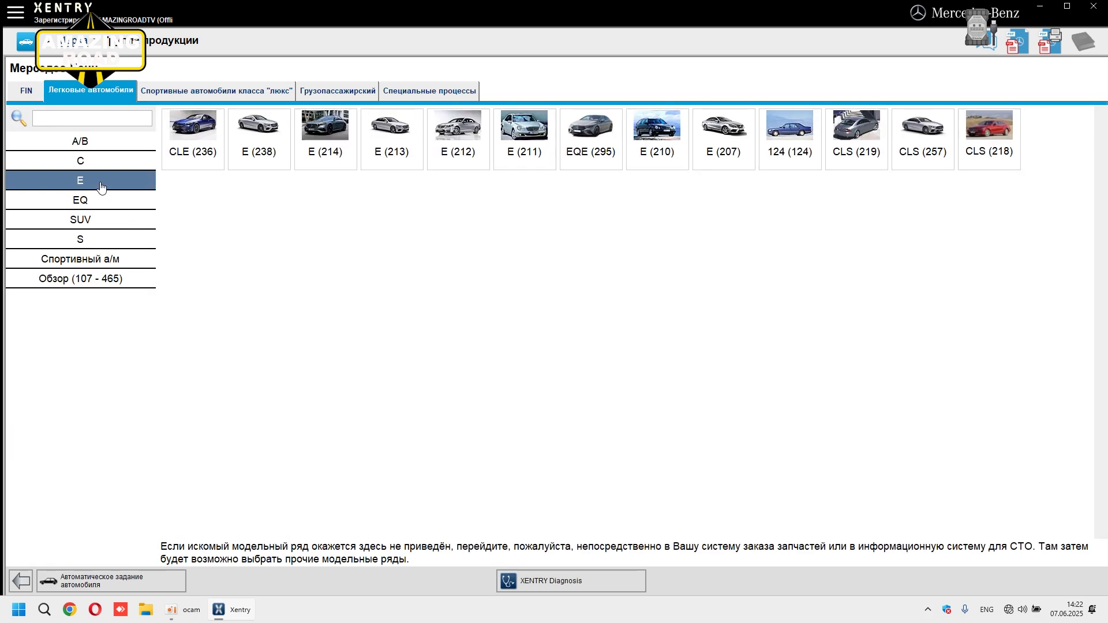
click(413, 153)
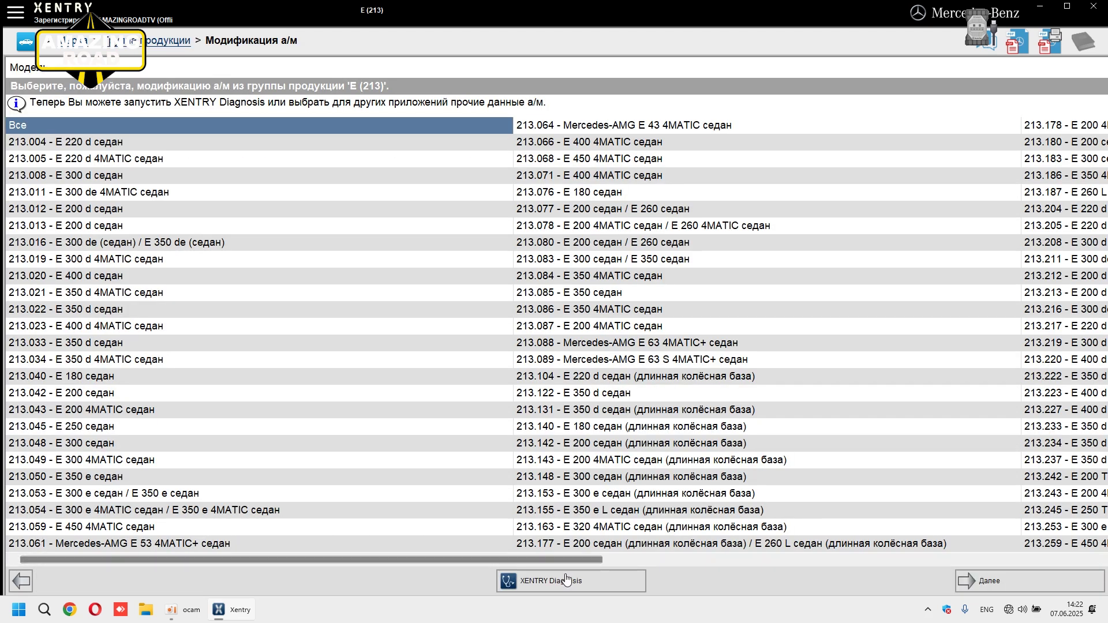
- Start XENTRY Diagnosis for all E (213) modifications and run the short test of the control units
click(549, 584)
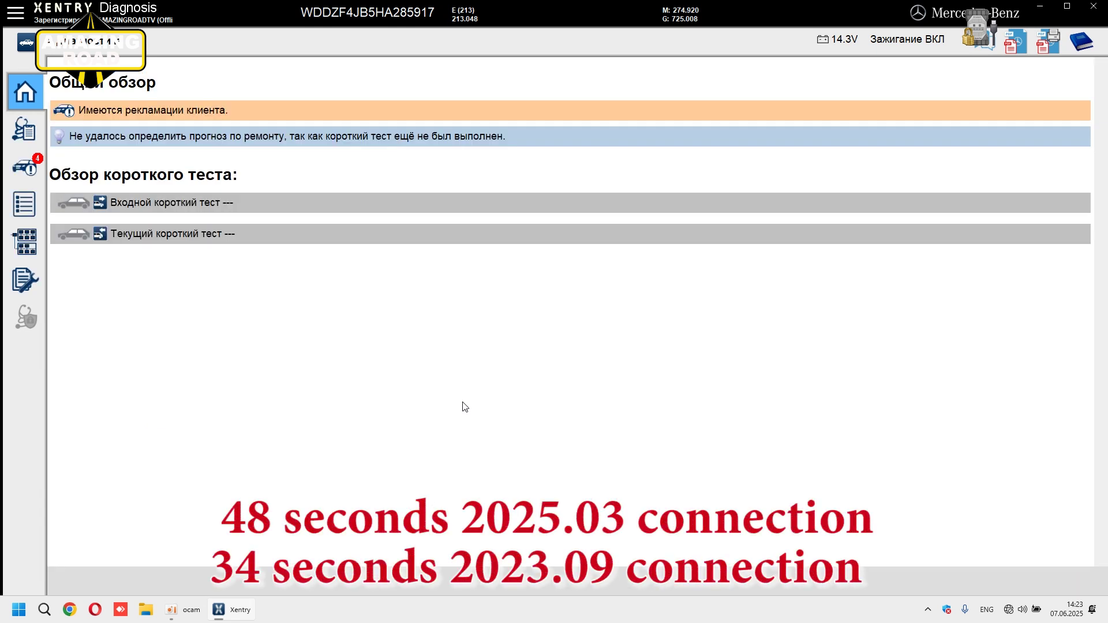
click(26, 131)
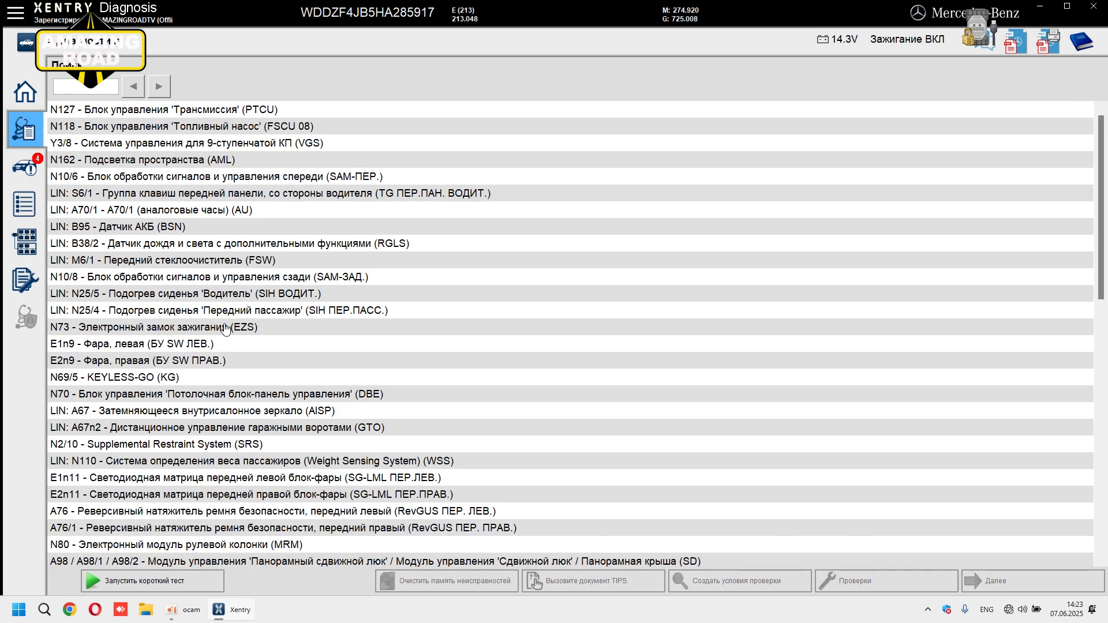
click(157, 582)
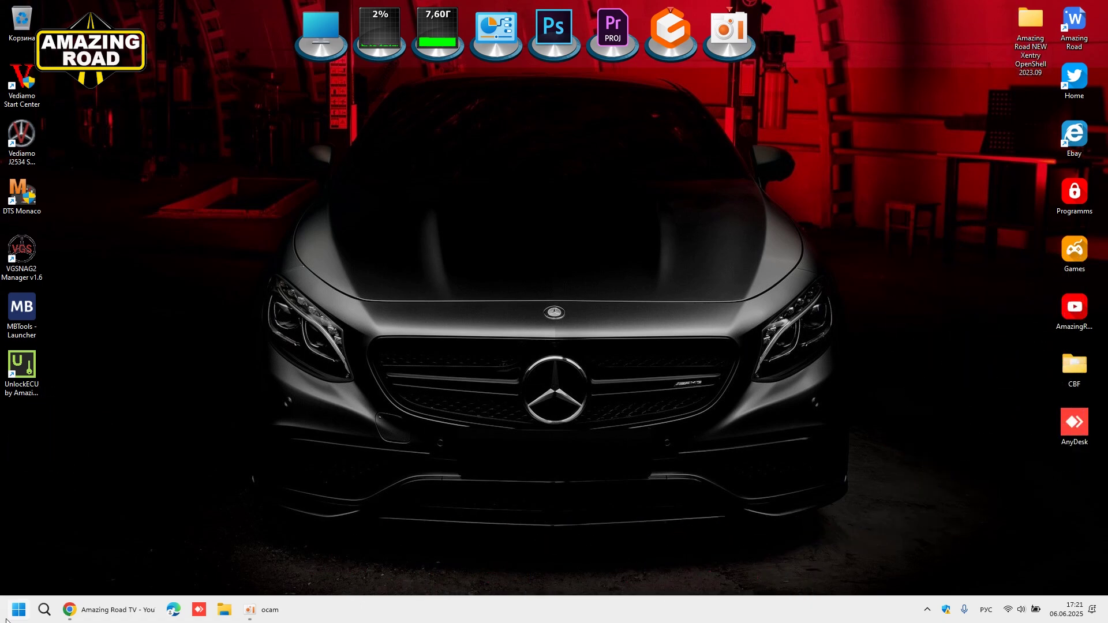
key(super+x)
click(93, 352)
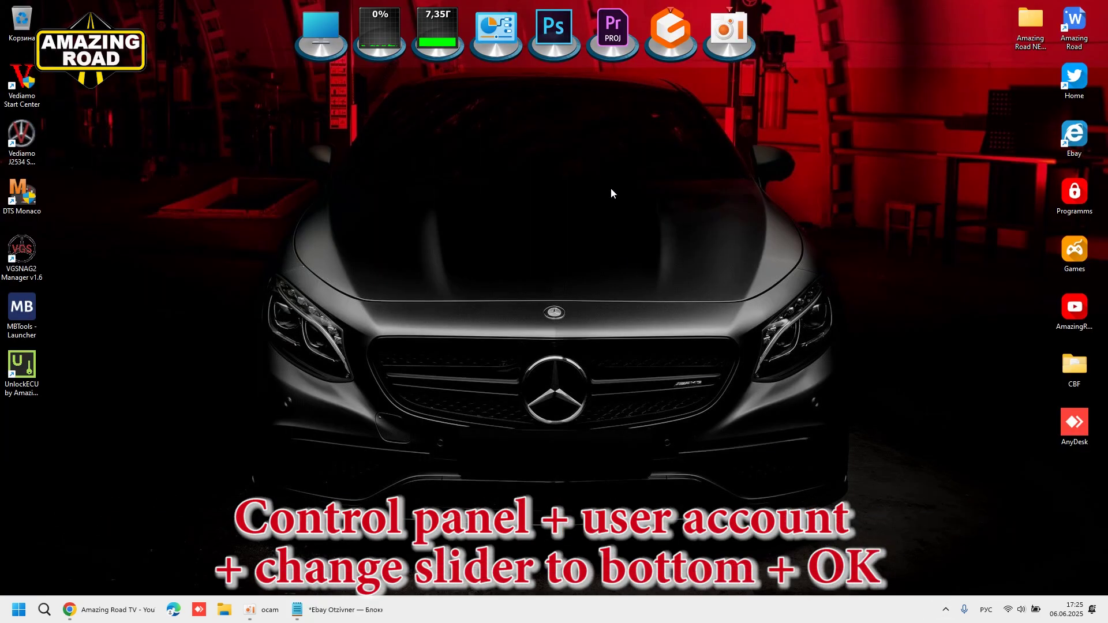
- Set the Windows User Account Control notification level to never notify and close the user accounts window
click(497, 29)
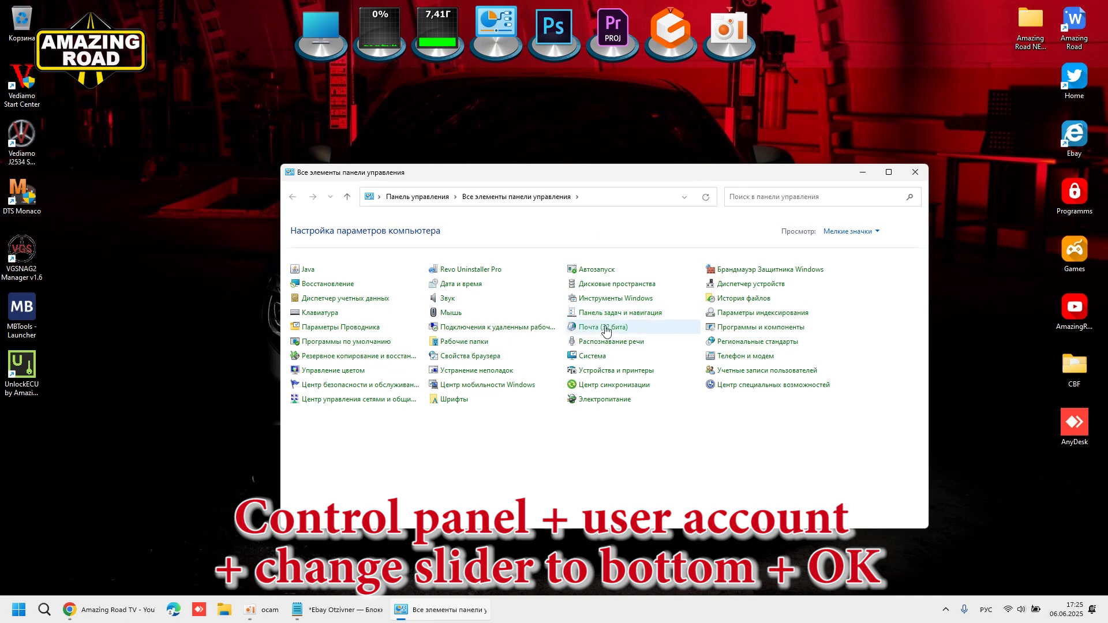
click(747, 372)
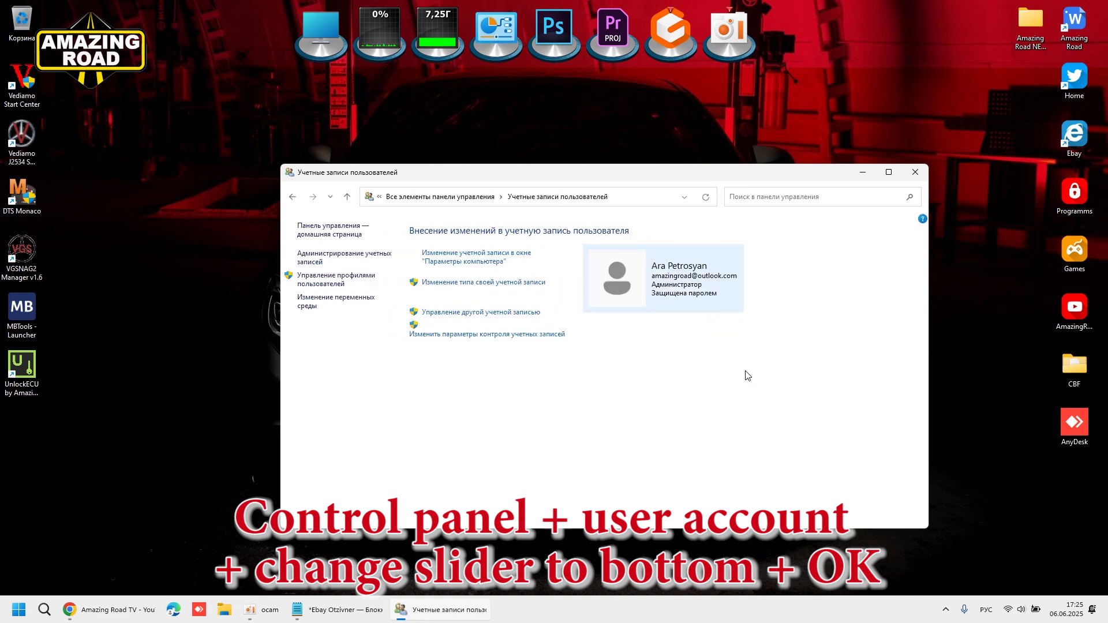
click(457, 339)
drag(419, 287, 422, 360)
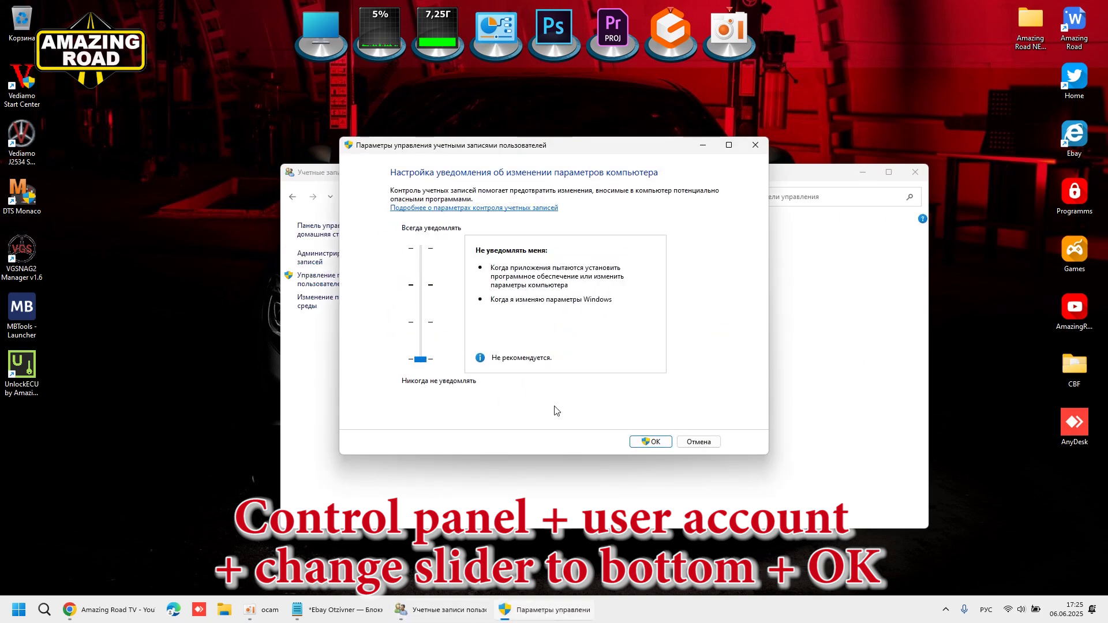
click(651, 442)
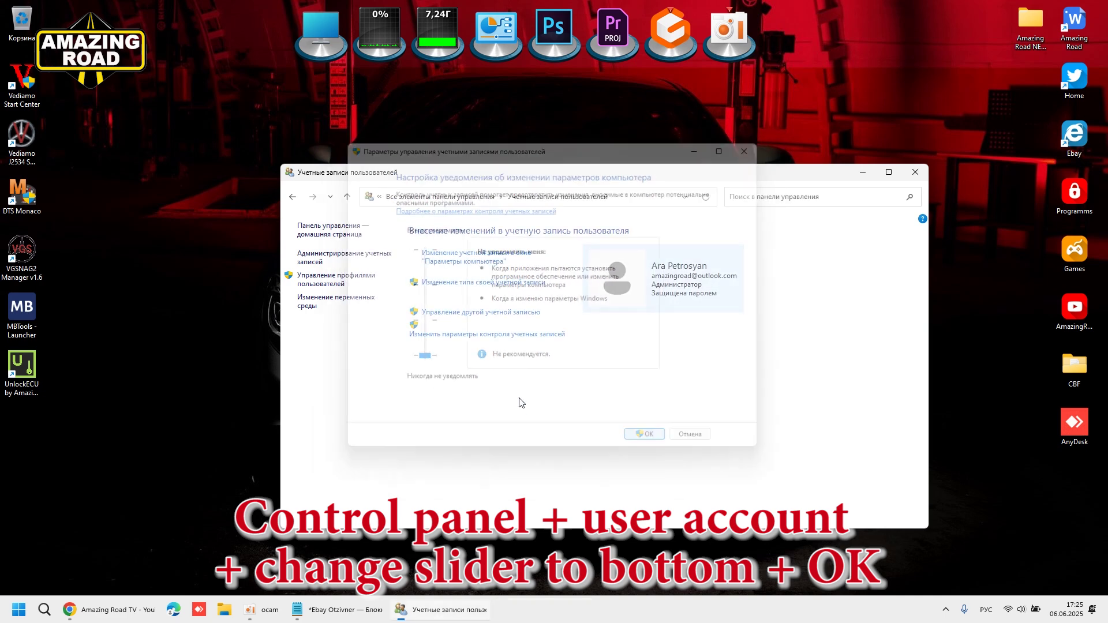
click(917, 175)
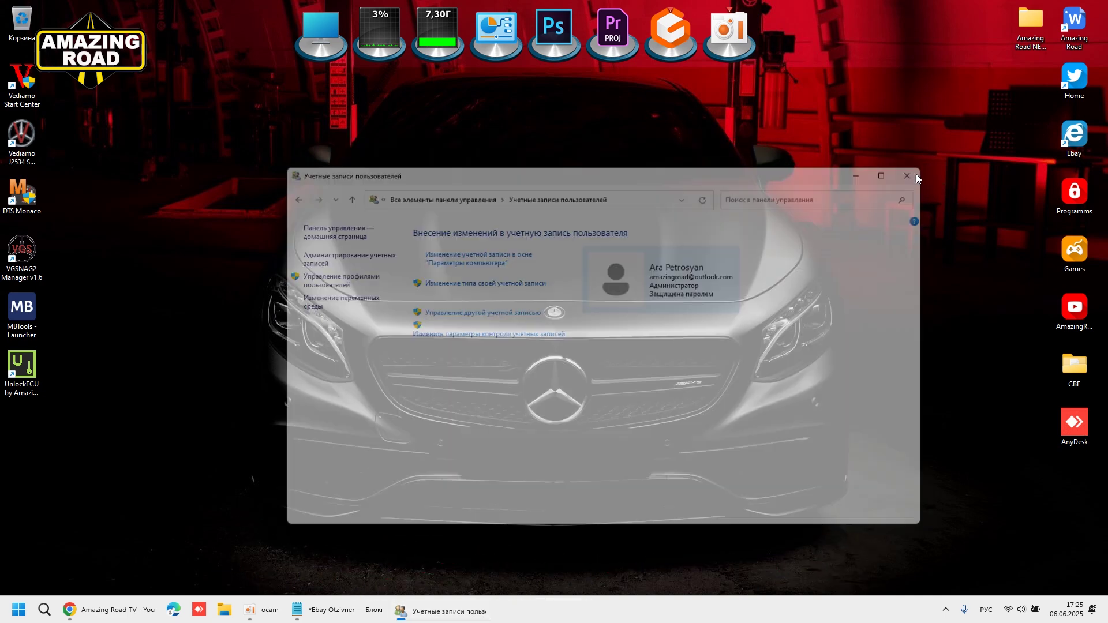
- Check the size of the Amazing Road NEW Xentry OpenShell 2023.09 folder and the space on local disk C
right_click(1030, 26)
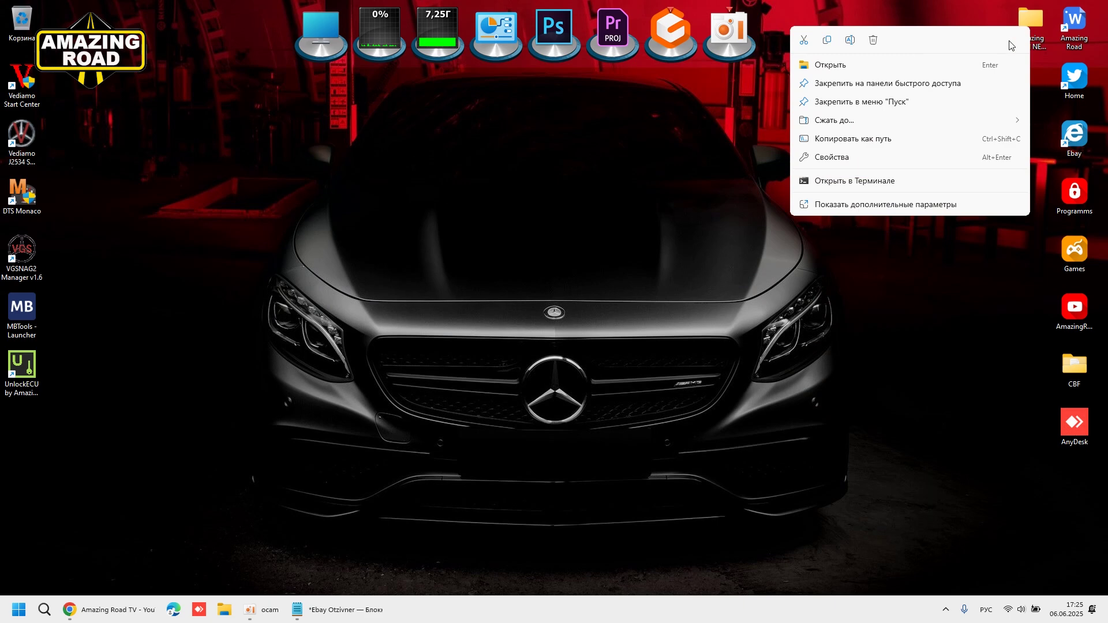
click(966, 105)
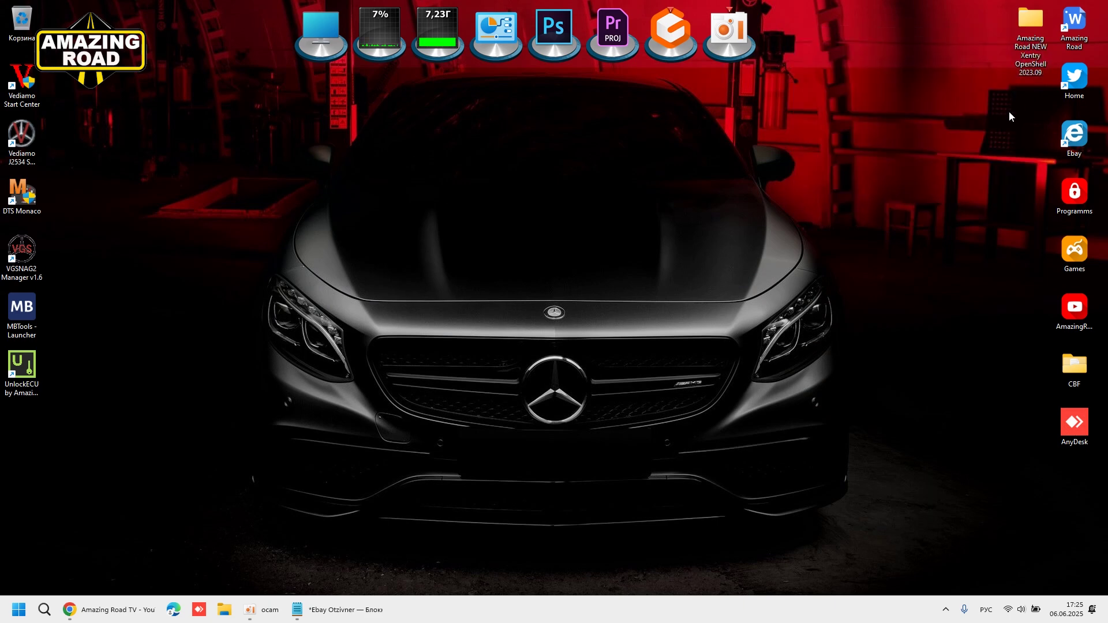
right_click(1031, 27)
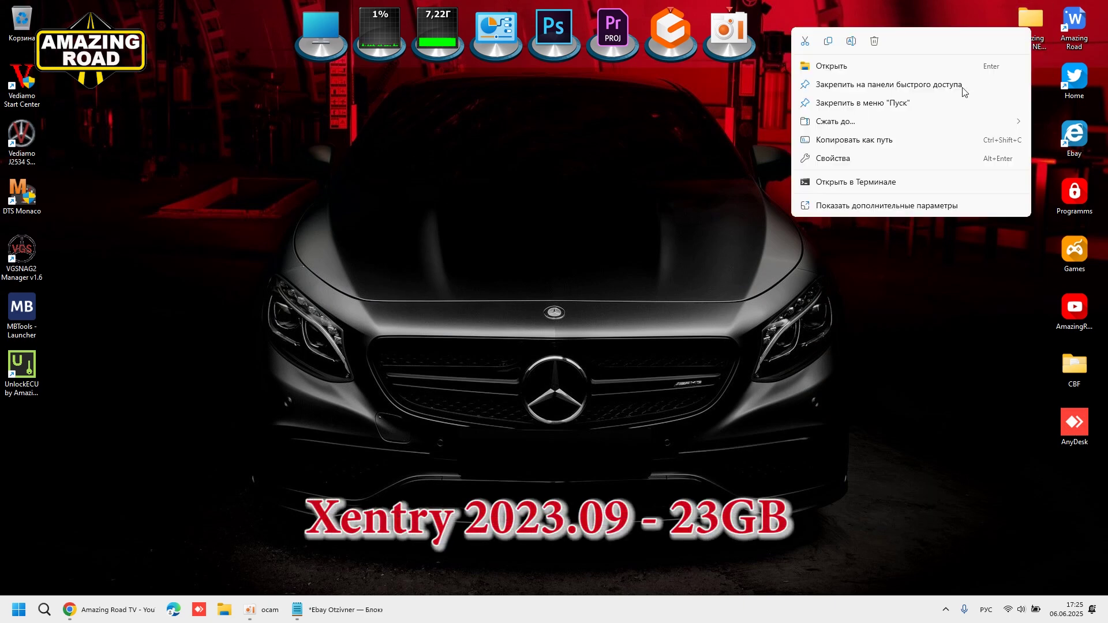
click(852, 161)
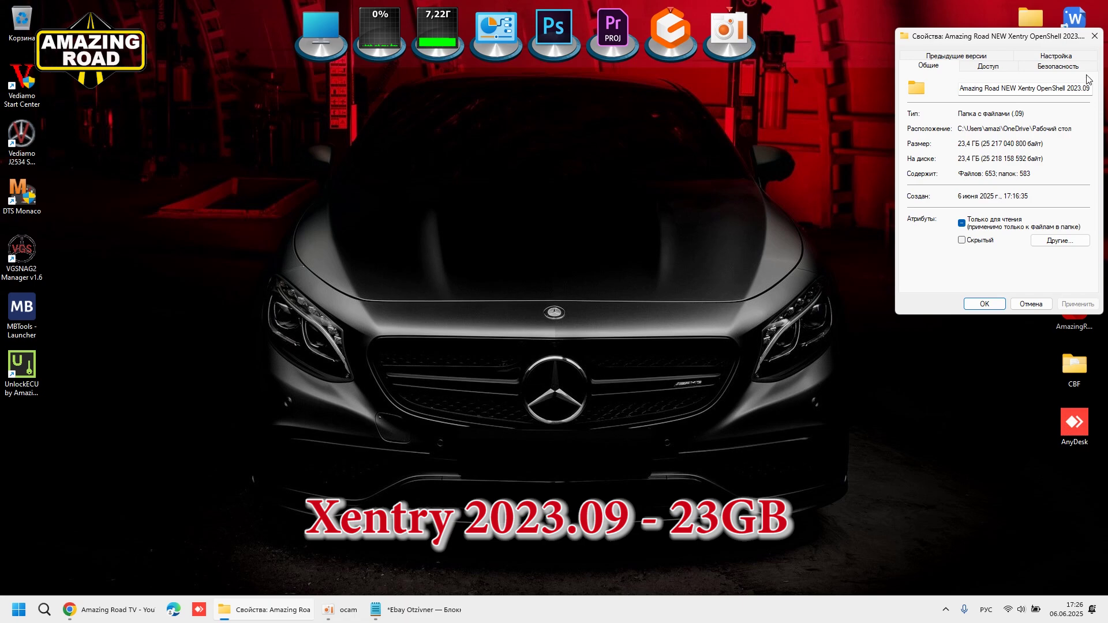
click(1094, 37)
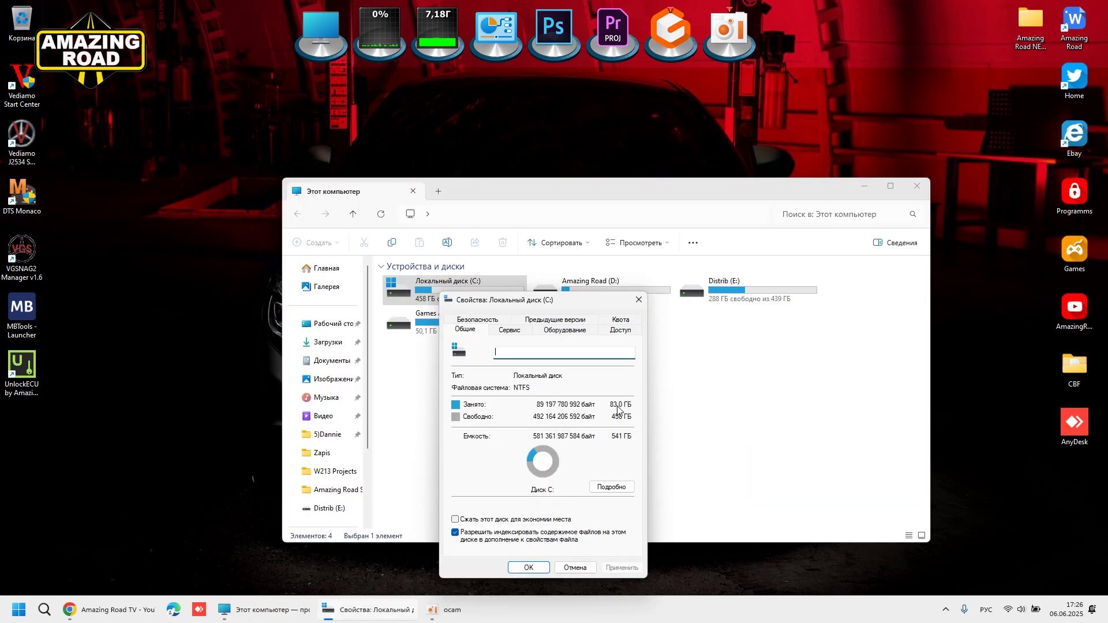
click(638, 300)
click(917, 185)
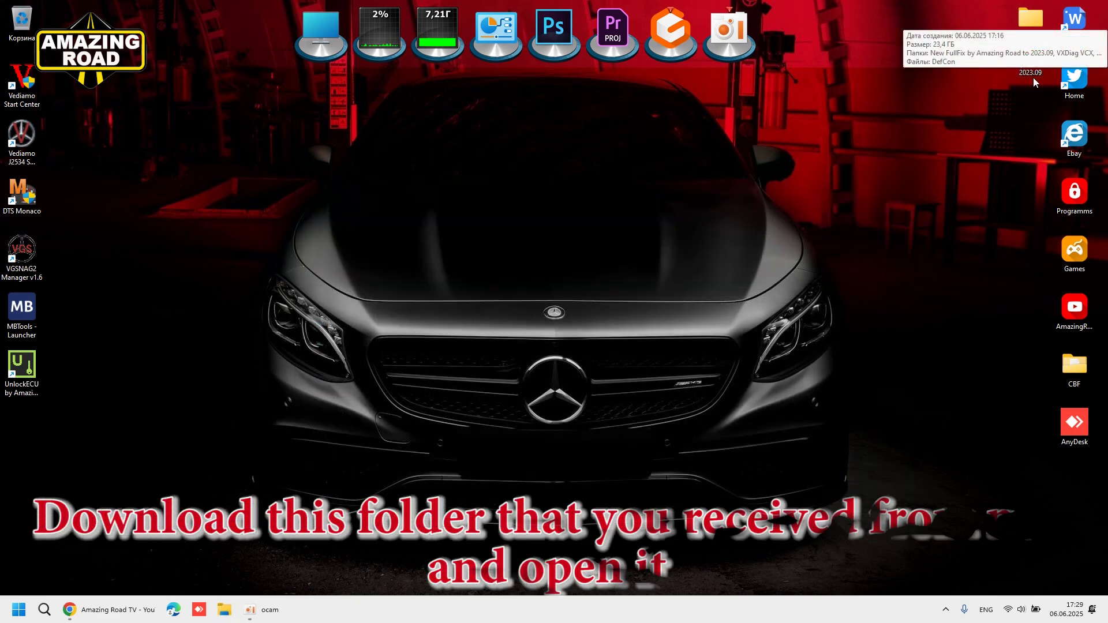
- Open the Amazing Road NEW Xentry OpenShell 2023.09 folder from the desktop
click(1028, 74)
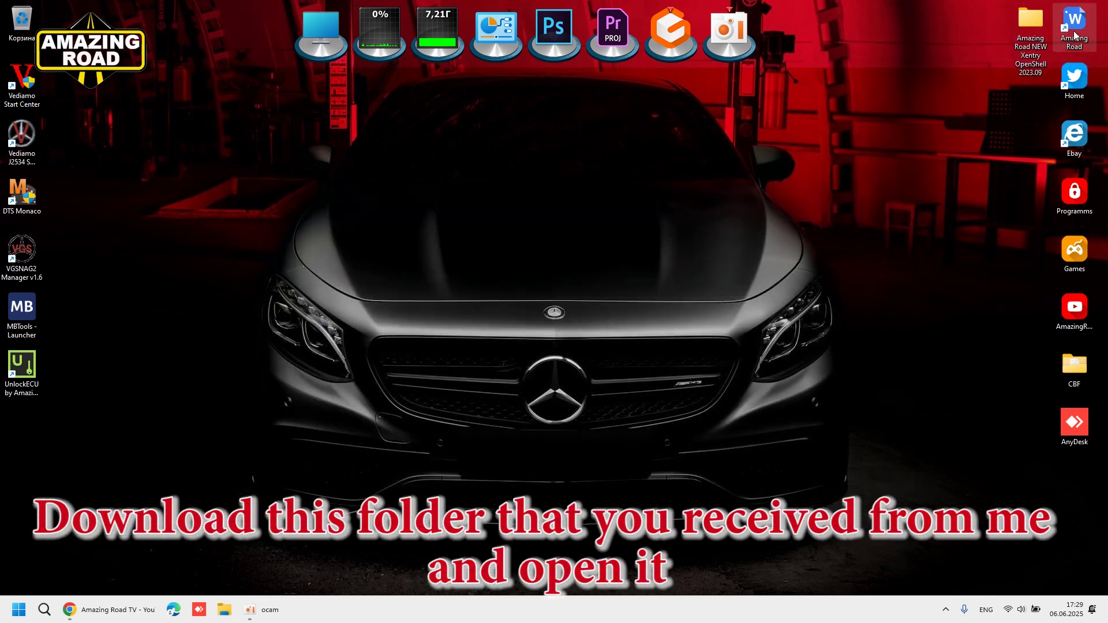
double_click(1032, 37)
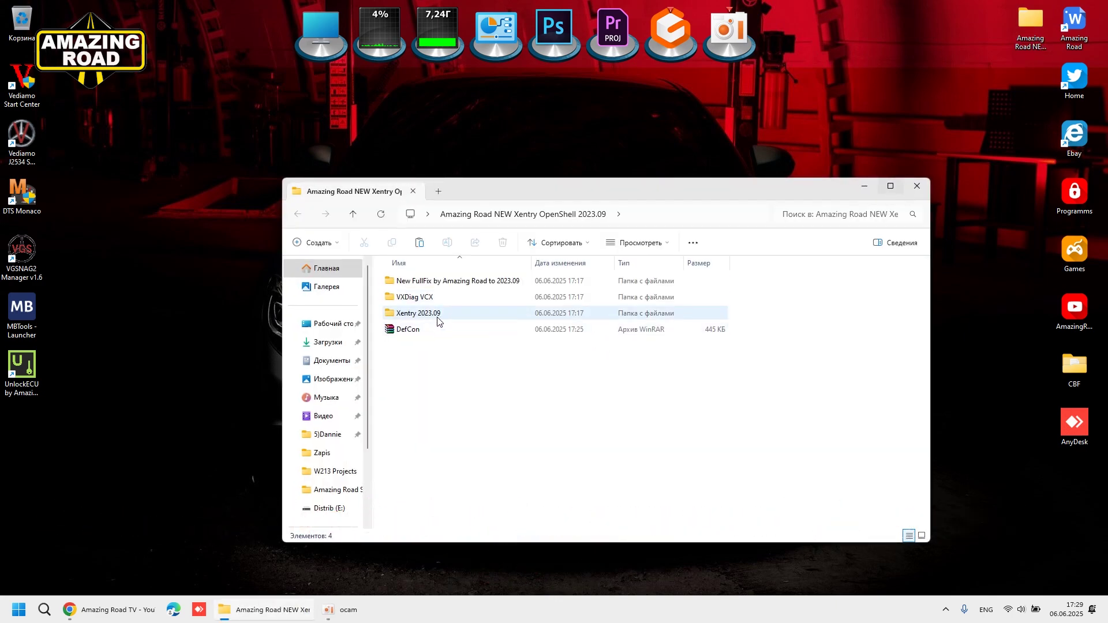
- Run the start application in the Xentry 2023.09 folder as administrator and close the folder window
double_click(435, 315)
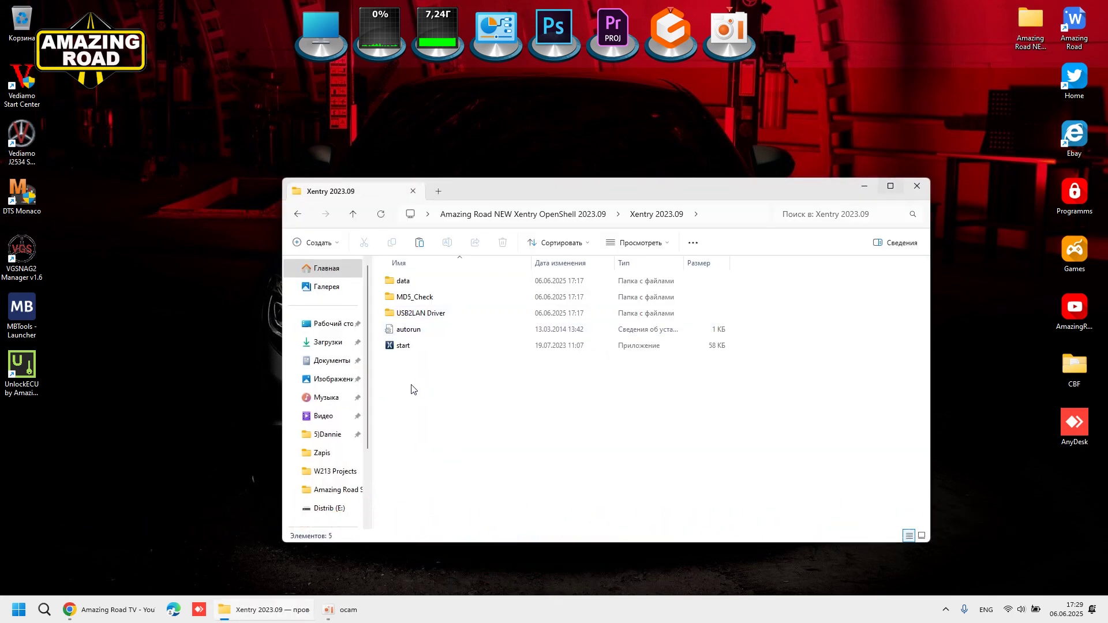
right_click(409, 350)
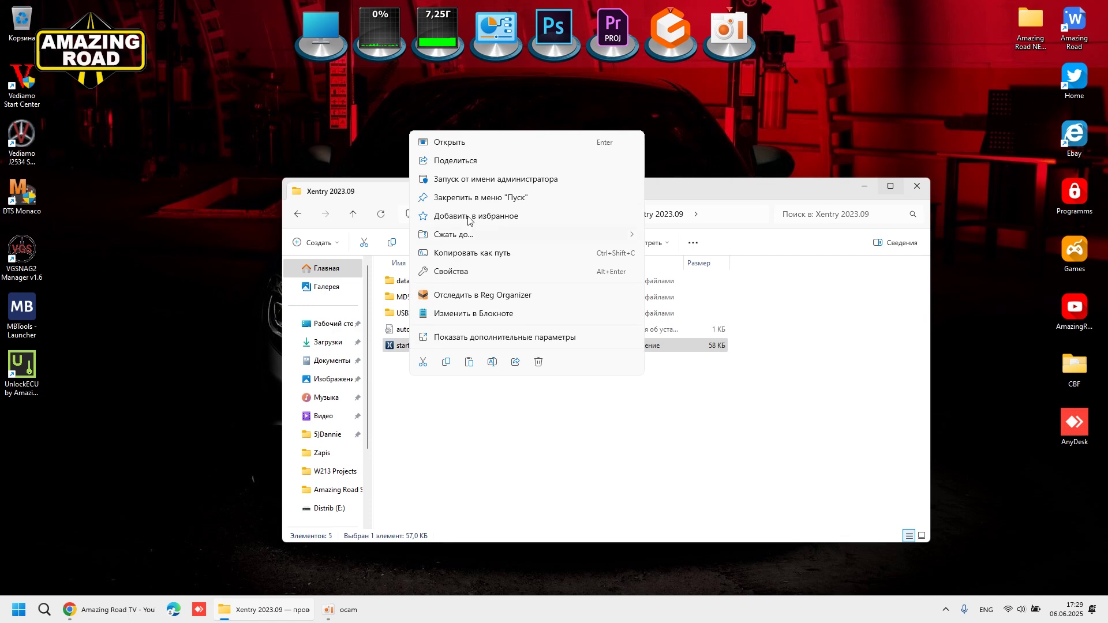
click(477, 179)
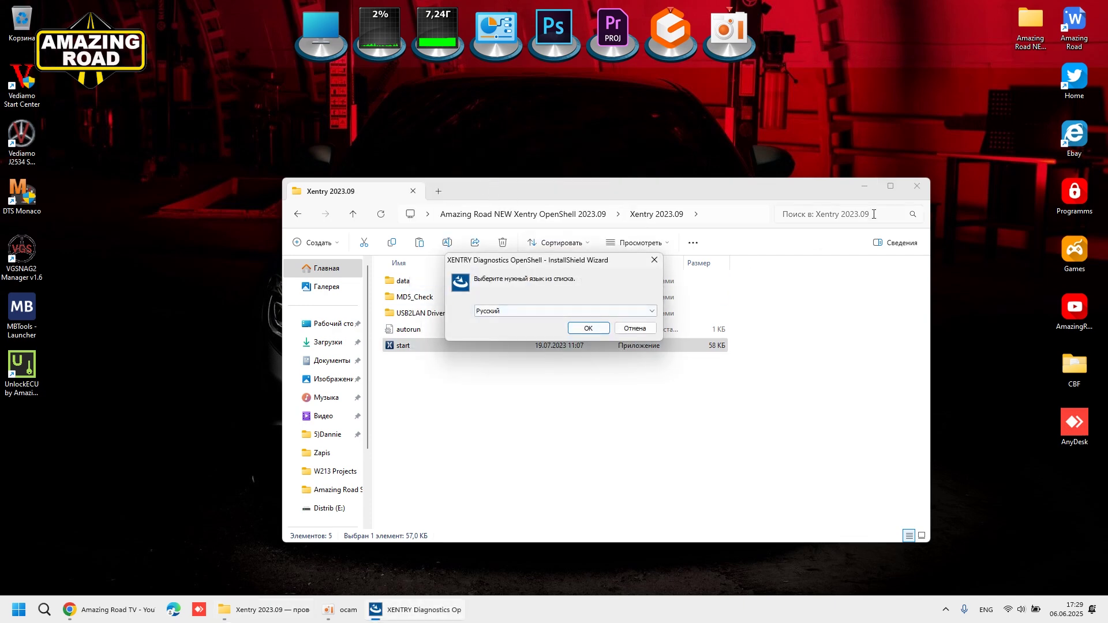
click(916, 190)
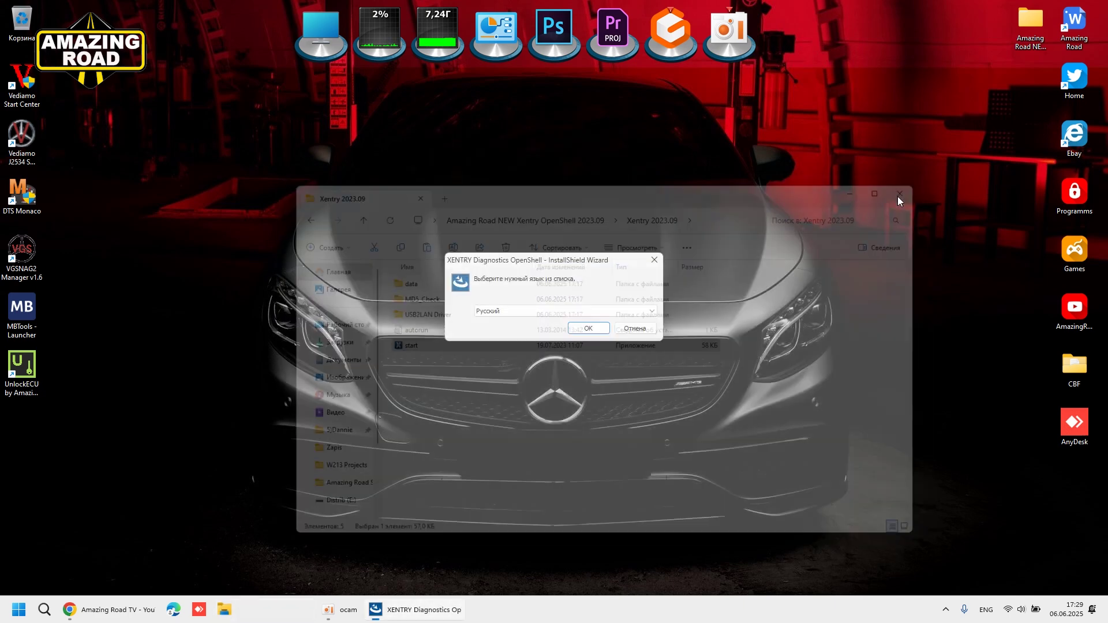
- Choose English as the XENTRY Diagnostics OpenShell setup language and install the required components
click(651, 311)
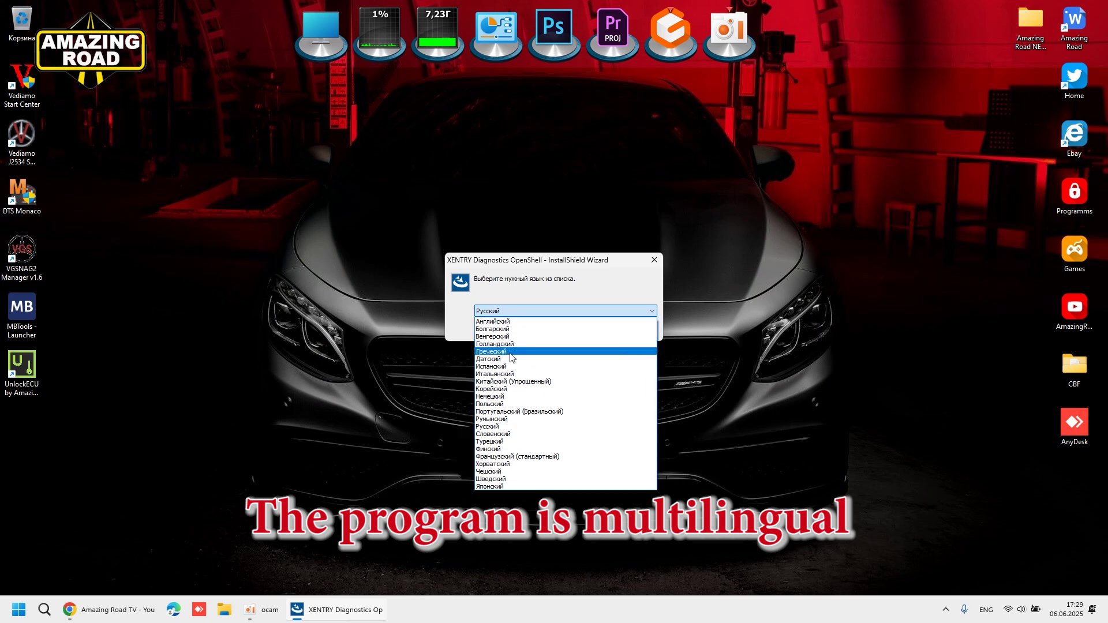
click(507, 322)
click(594, 331)
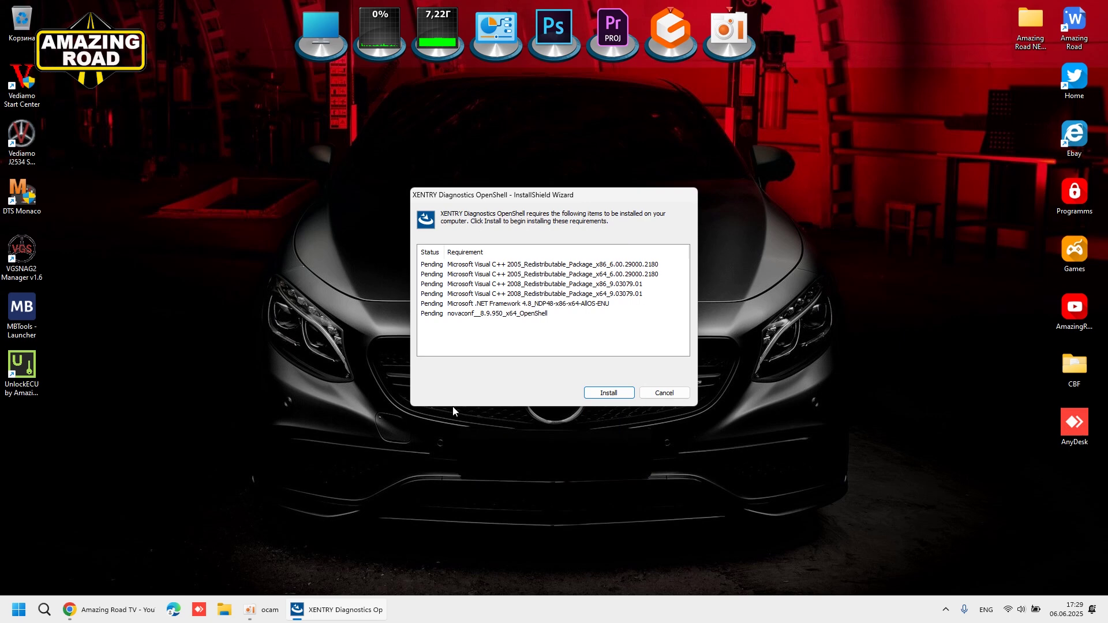
click(610, 393)
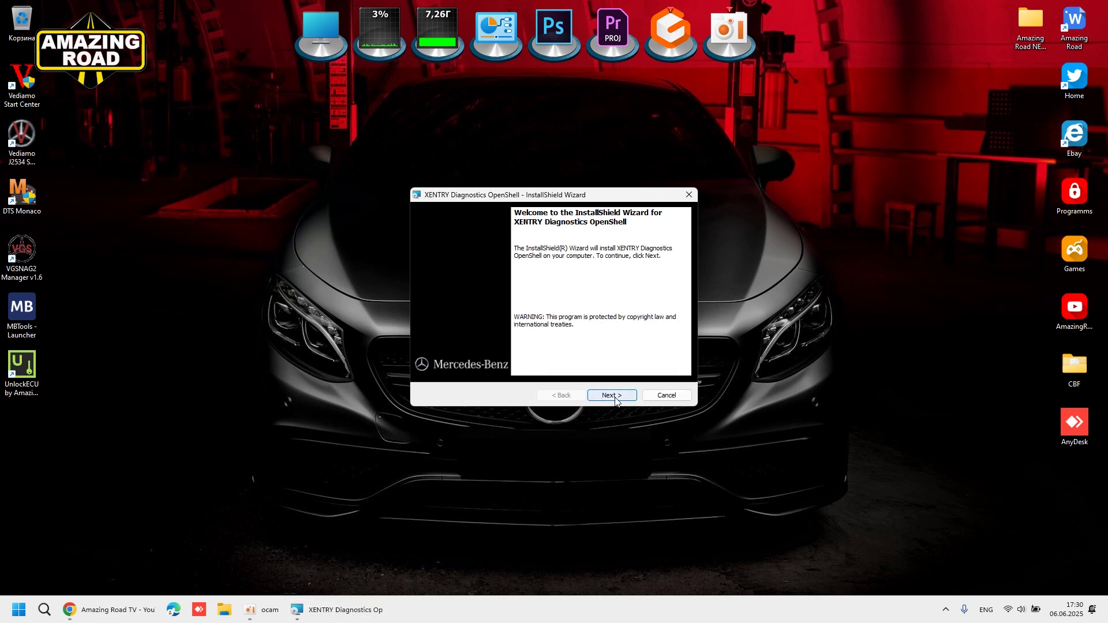
- Install XENTRY Diagnostics OpenShell to C:\Program Files (x86)\Mercedes-Benz\ and restart the system on completion
click(614, 397)
click(437, 355)
click(614, 396)
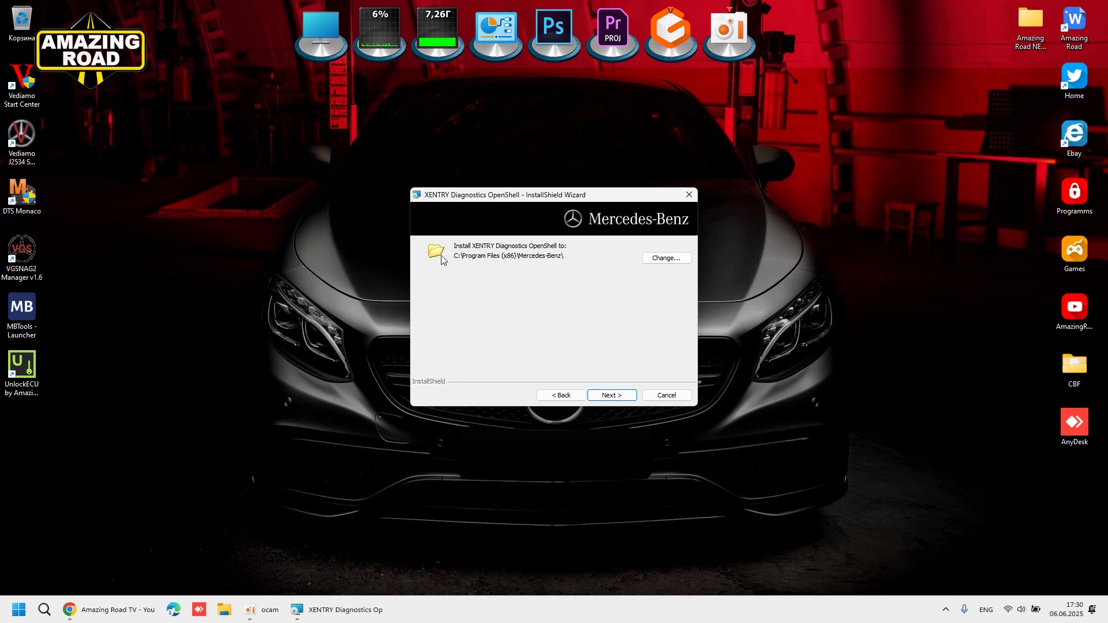
click(613, 397)
click(615, 399)
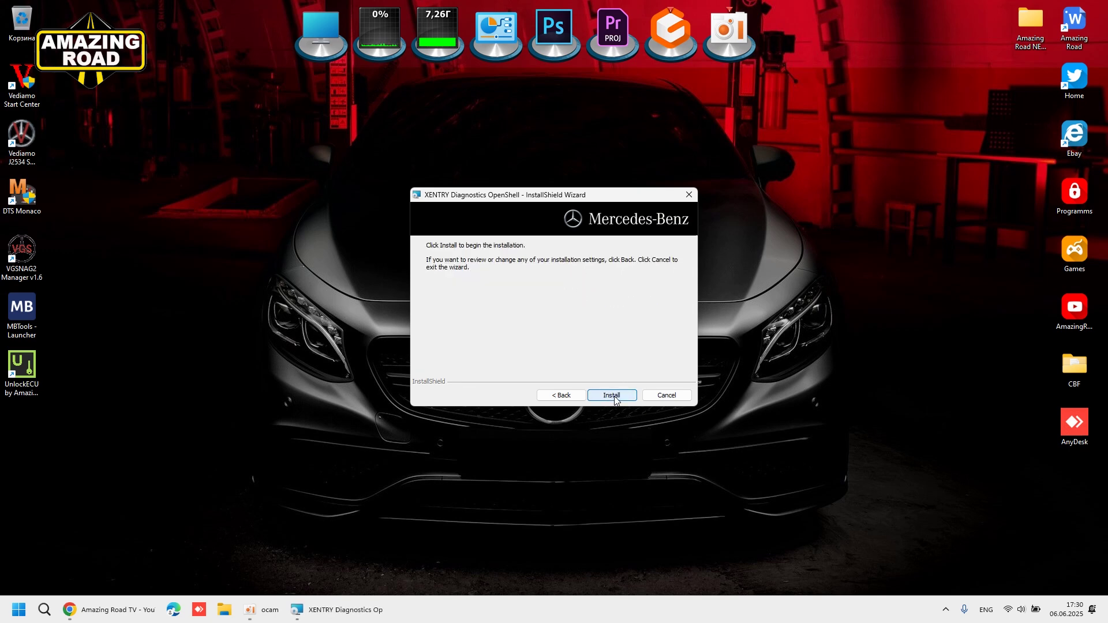
click(614, 396)
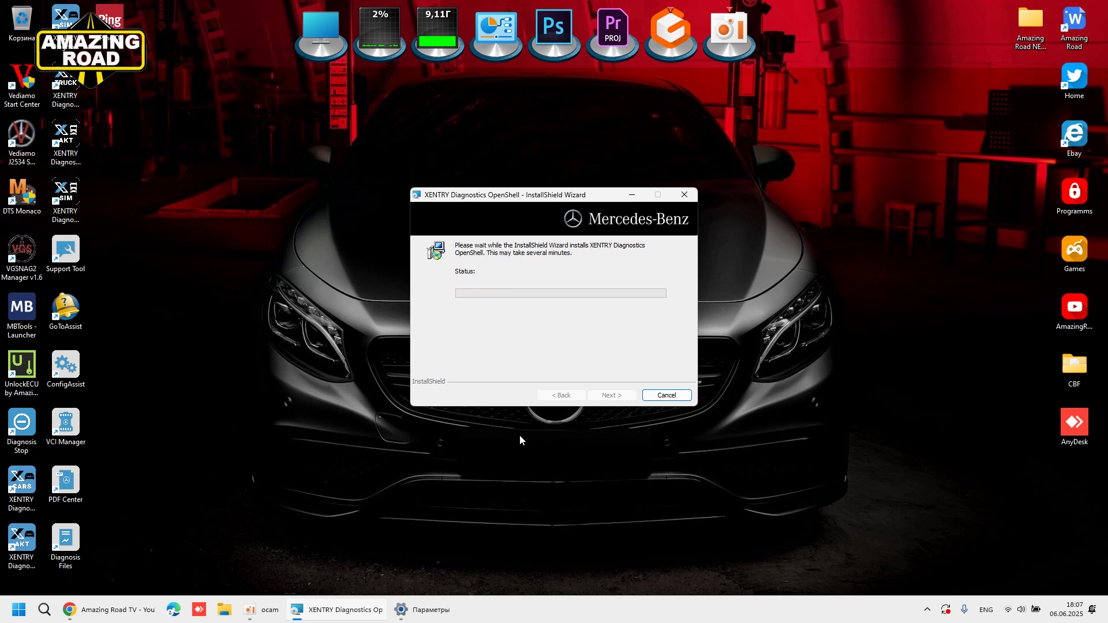
click(615, 396)
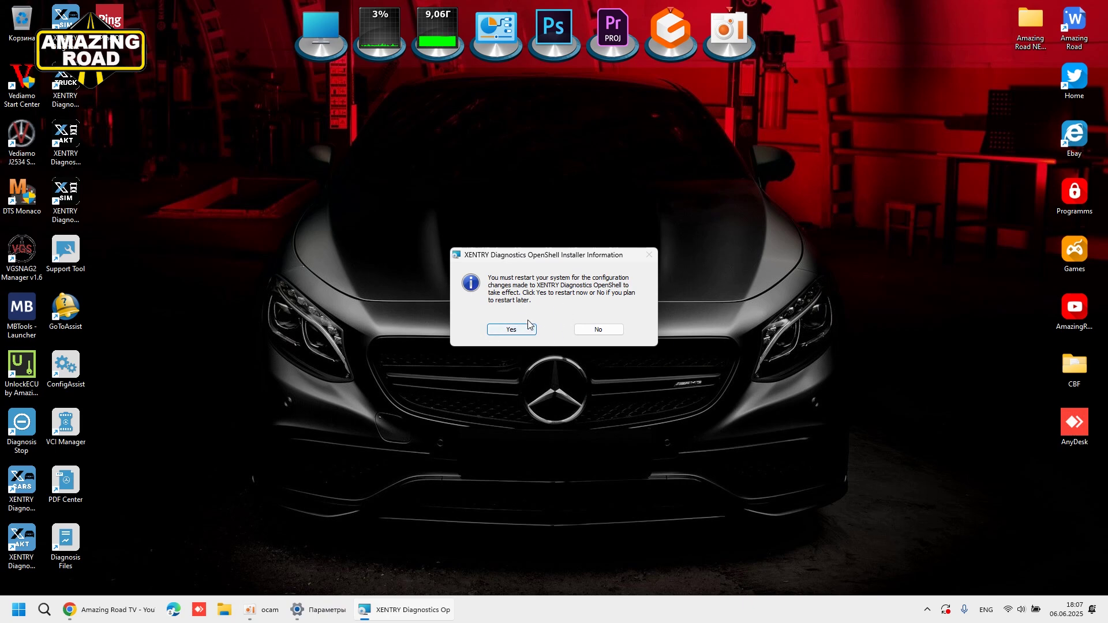
click(526, 328)
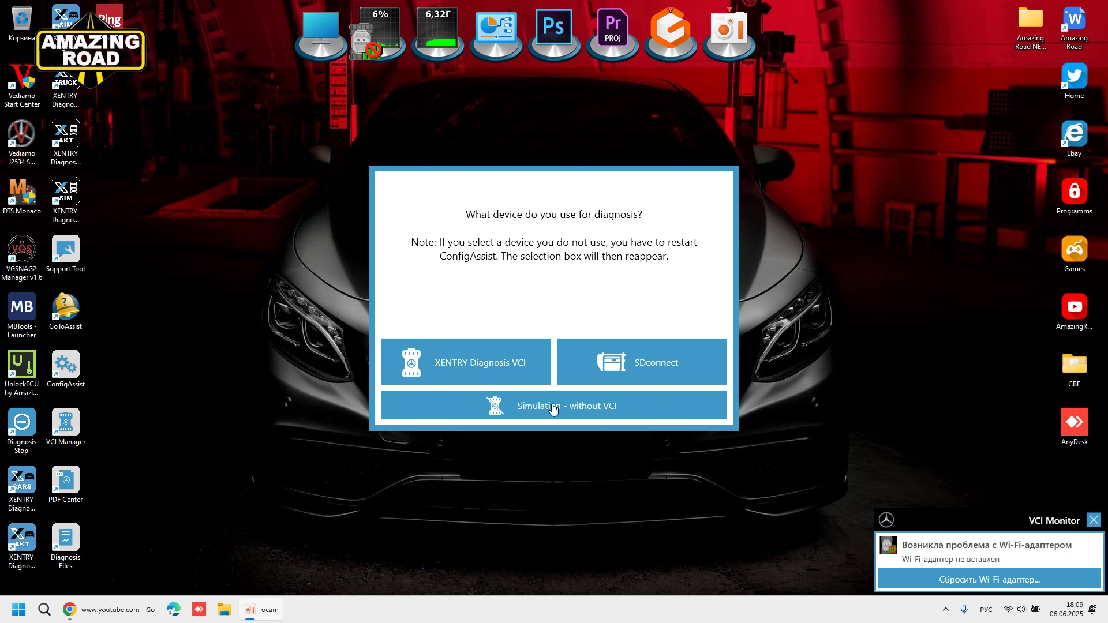
- Choose SDconnect as the device used for diagnosis and minimize the oCam recorder window
click(645, 370)
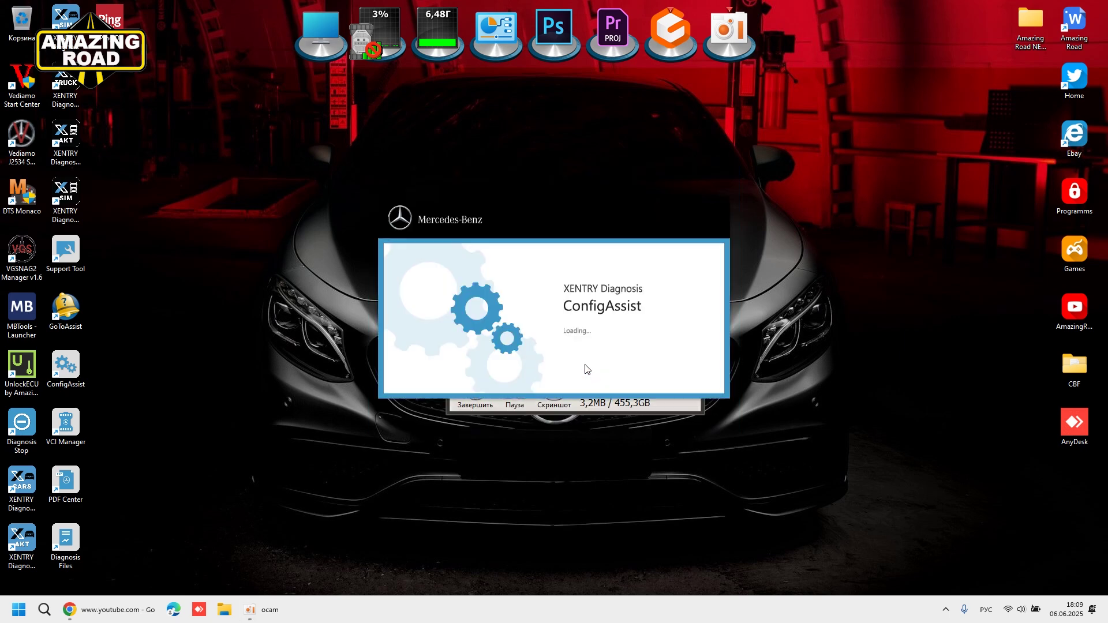
click(664, 411)
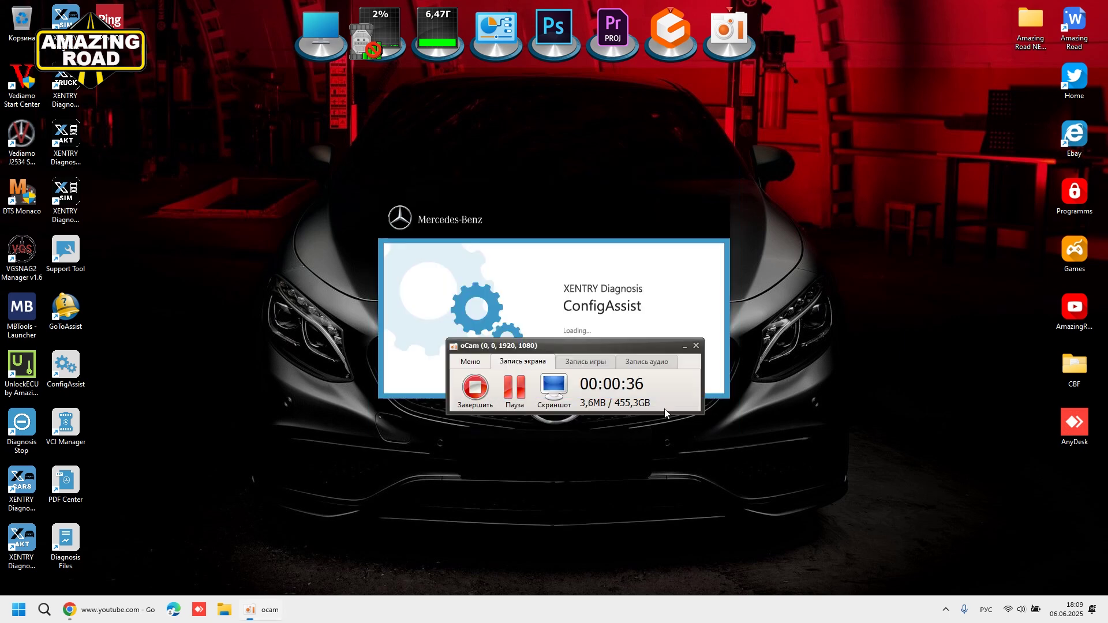
click(684, 347)
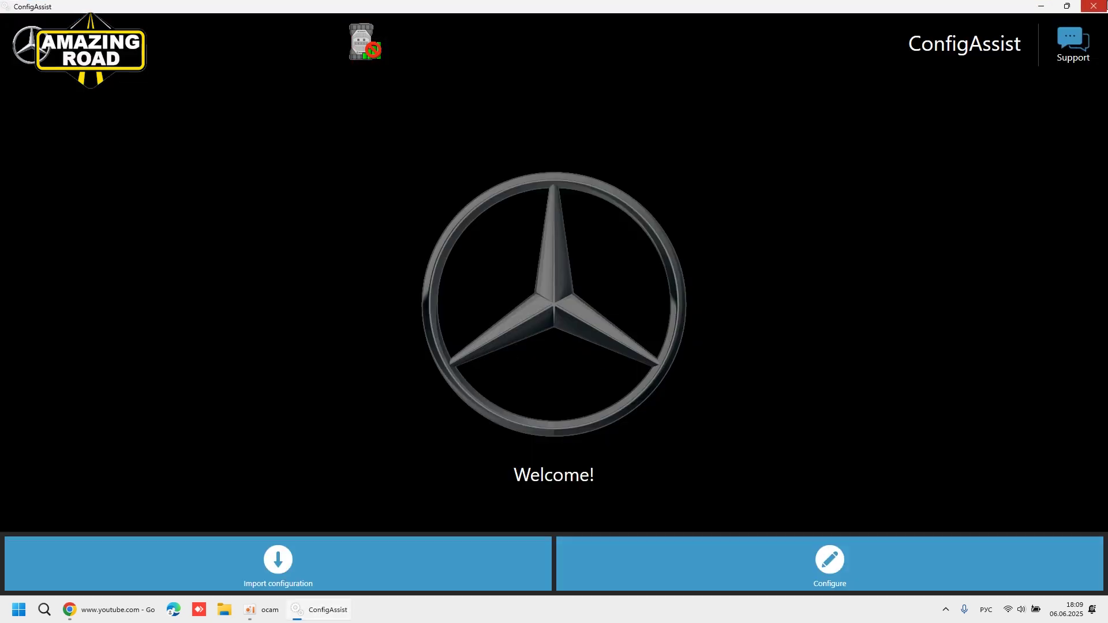
- Close ConfigAssist and move the floating VCI status widget next to the Amazing Road folder on the desktop
click(1095, 8)
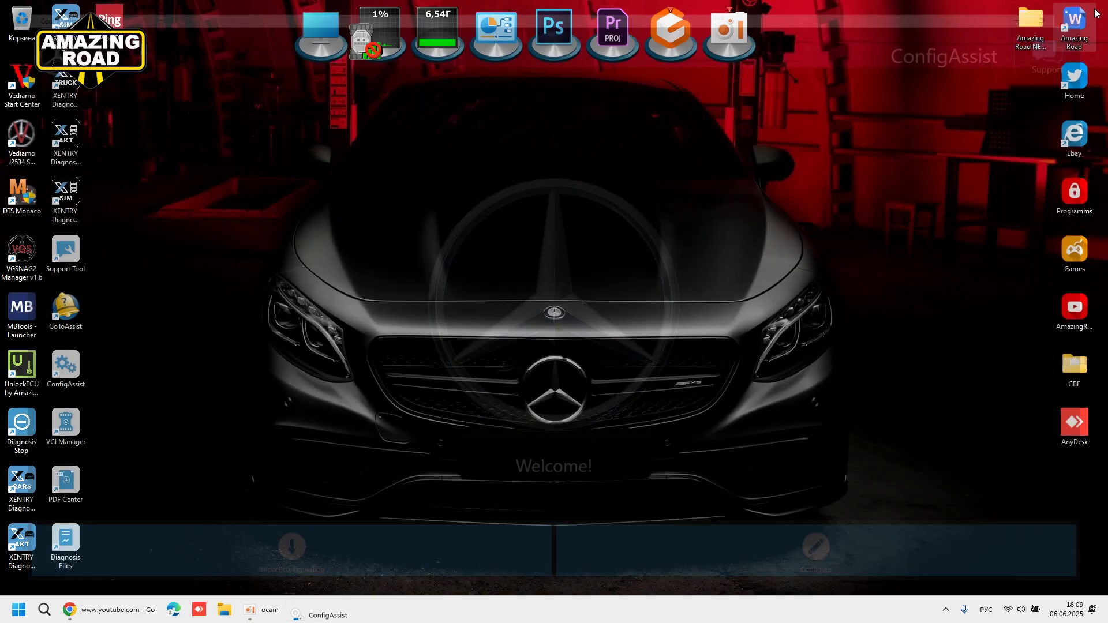
drag(365, 54, 982, 33)
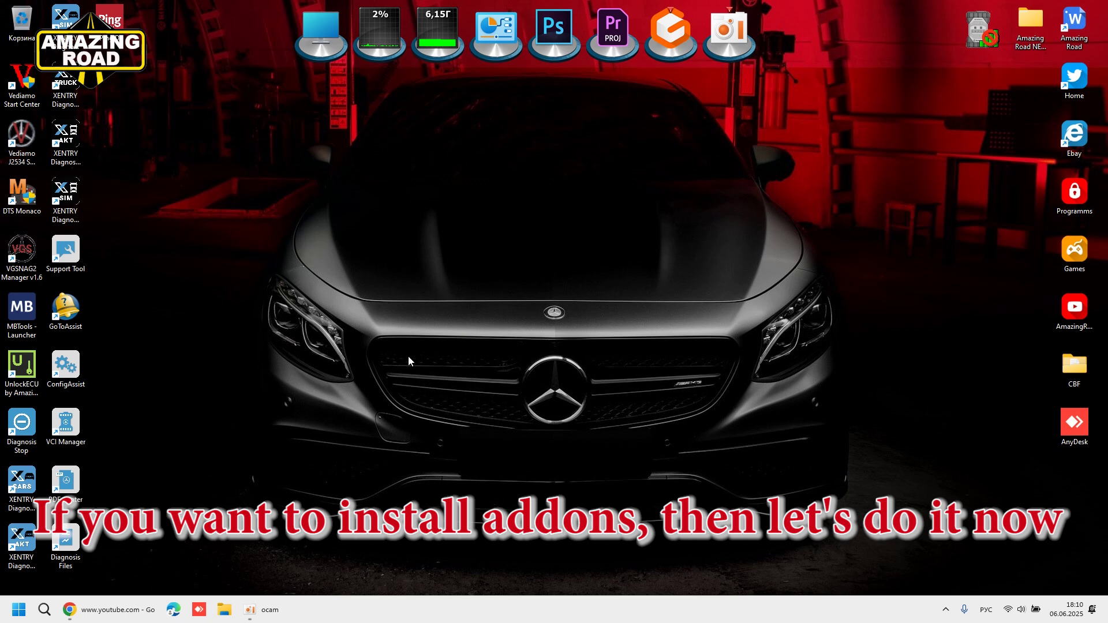
- Open the Mercedes-Benz Addon Center from the full list of installed programs and start the update for new AddOns
click(17, 616)
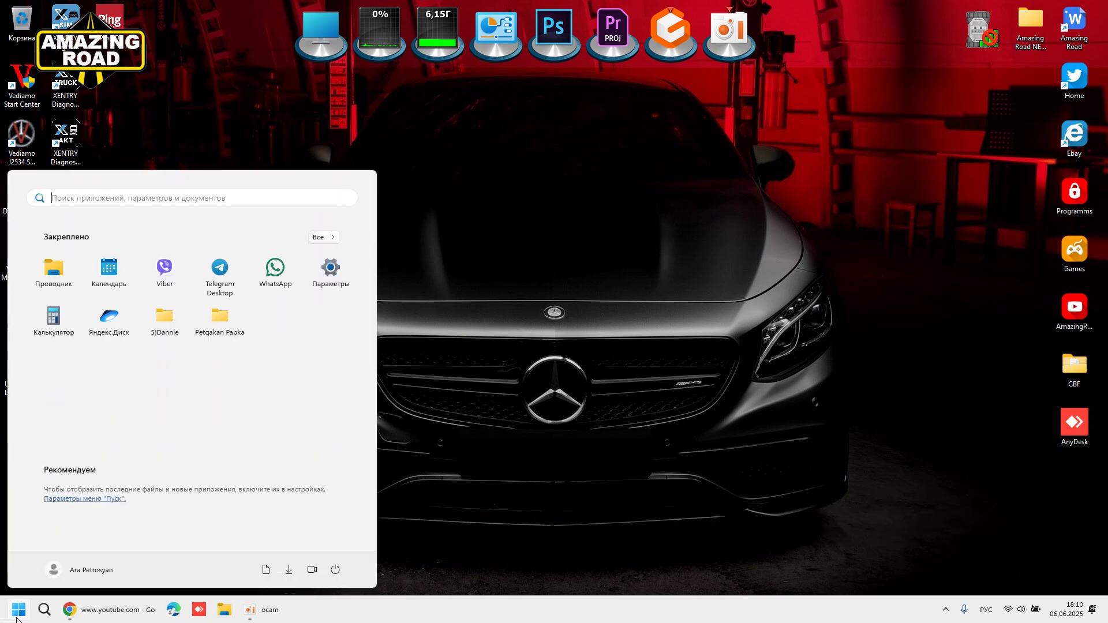
click(322, 242)
scroll(153, 445, down, 6)
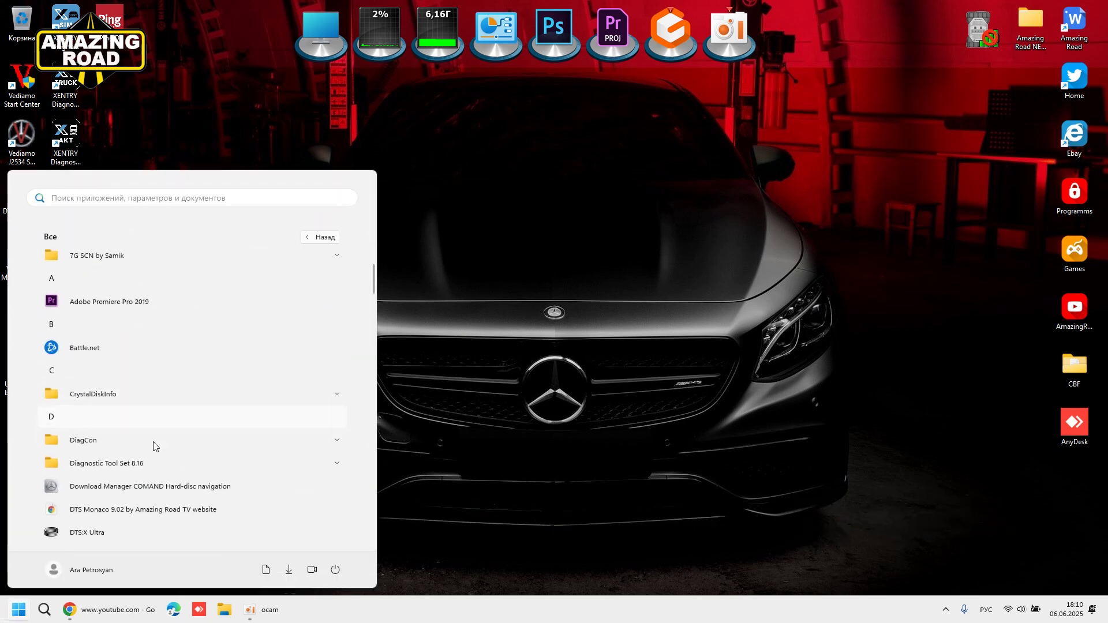
scroll(151, 435, down, 5)
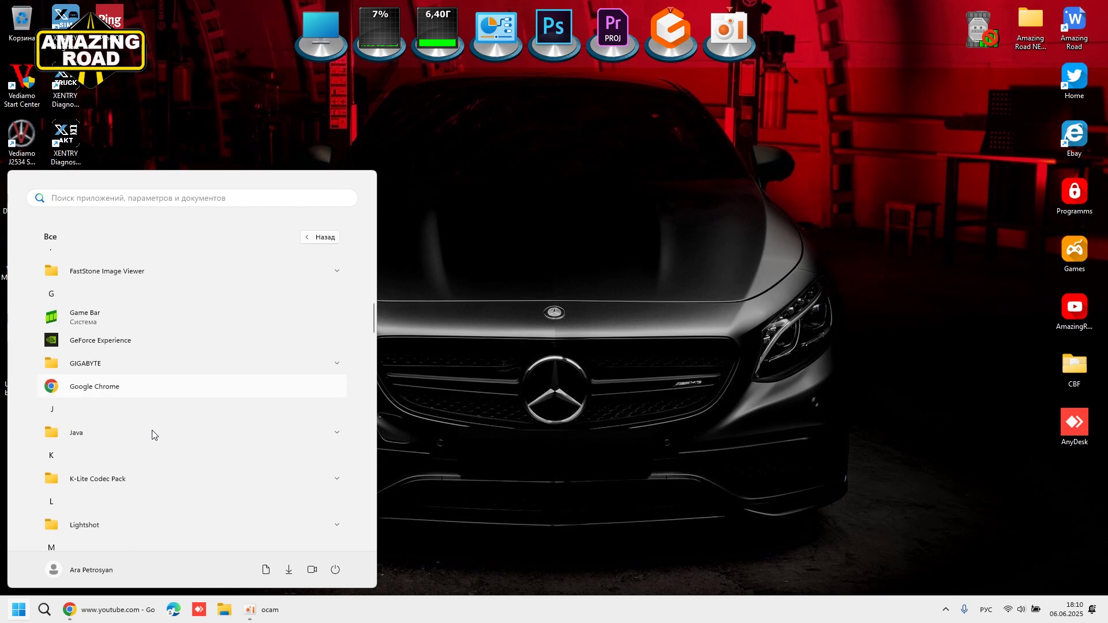
click(116, 417)
scroll(158, 433, down, 4)
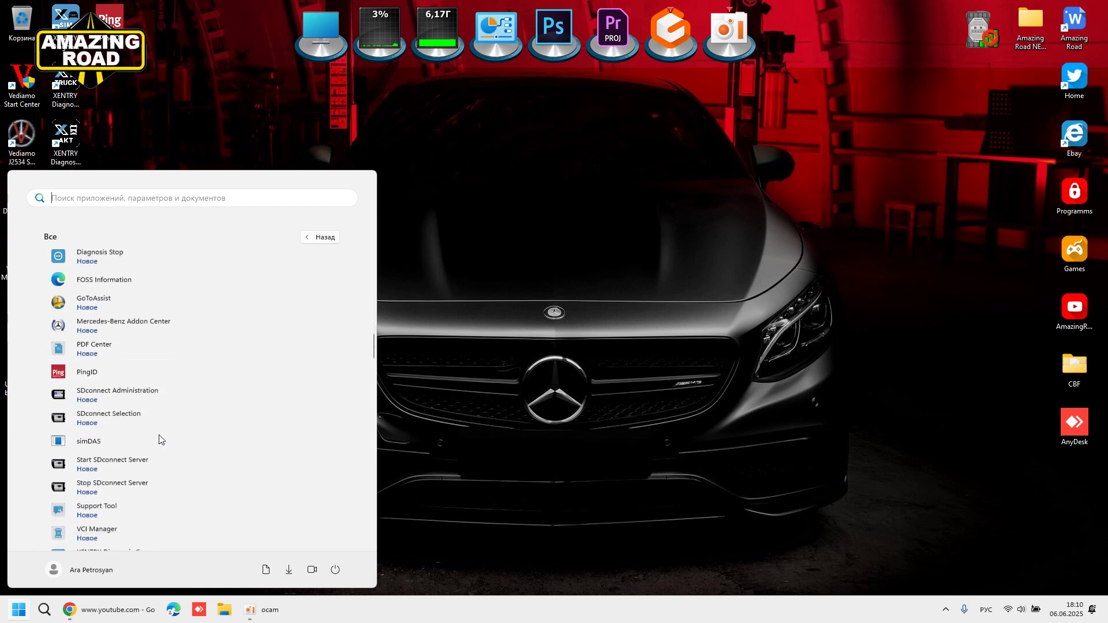
click(136, 327)
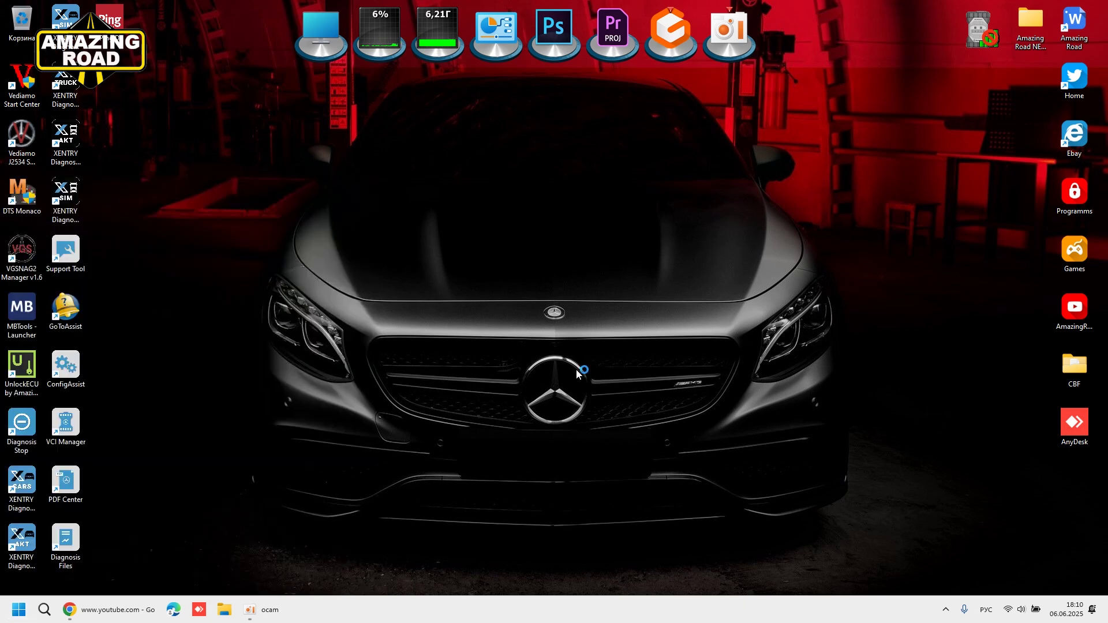
click(946, 610)
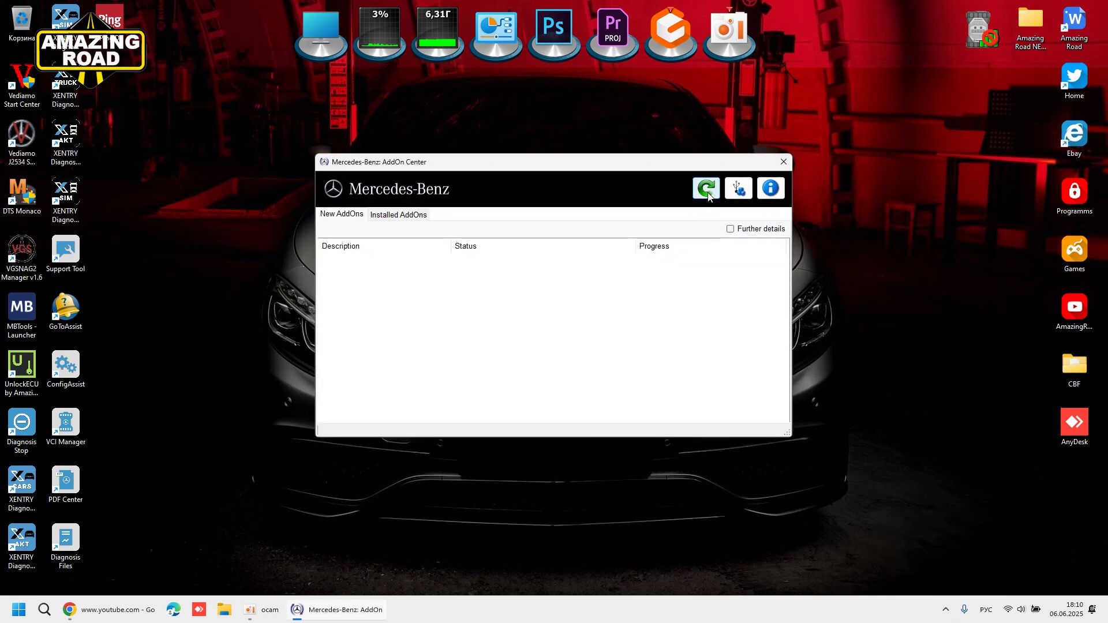
click(708, 190)
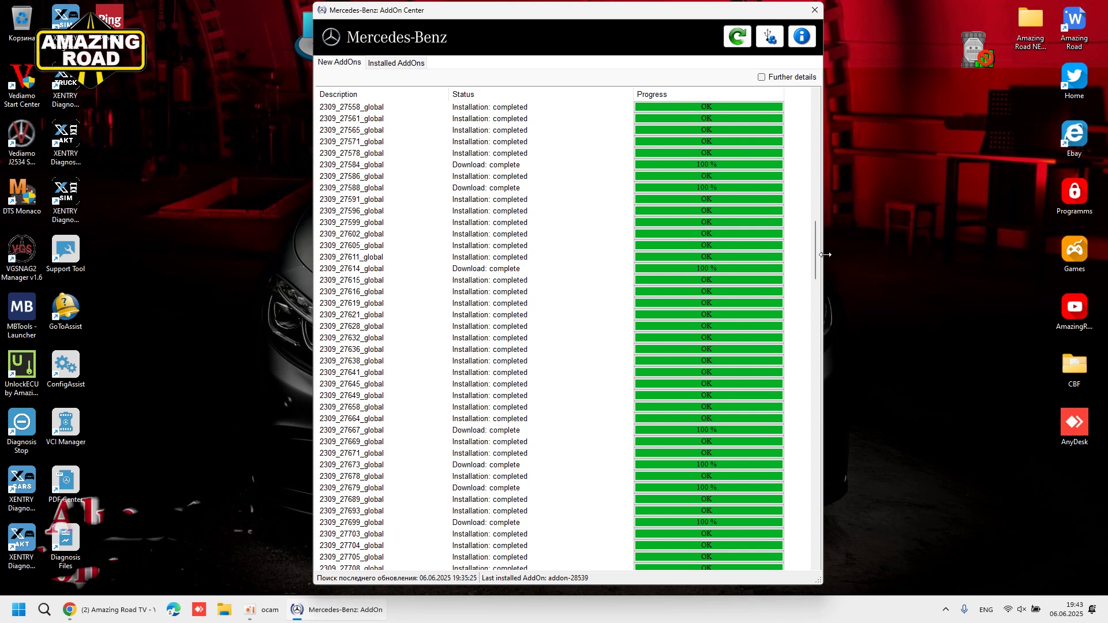
- Review the installation status of the new AddOns and exit the AddOn Center completely, including its background process
drag(815, 248, 810, 182)
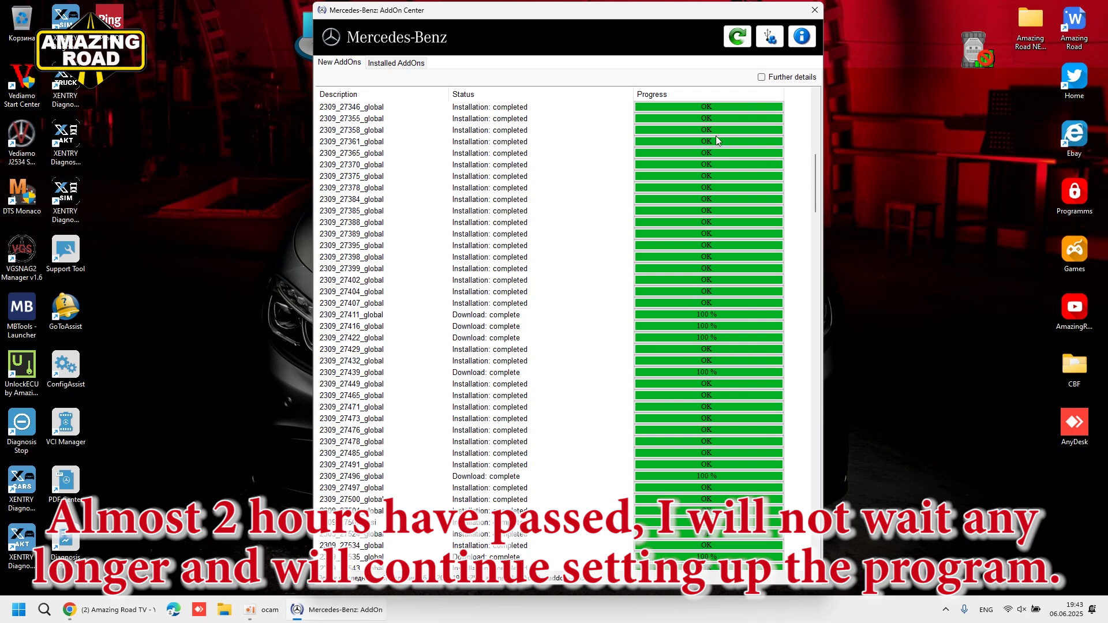
click(815, 10)
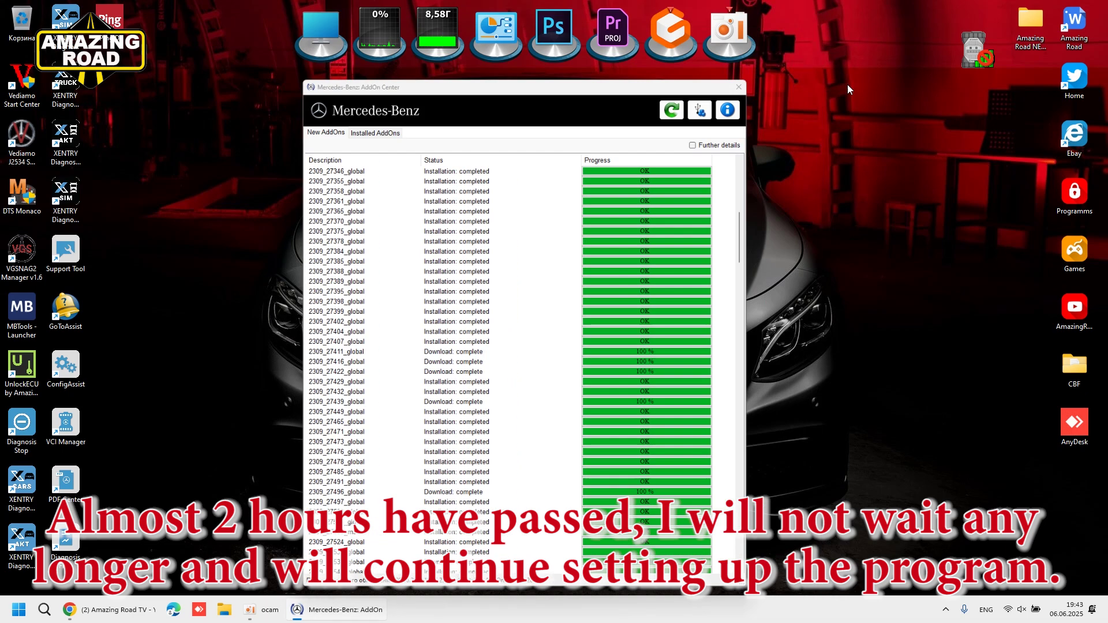
click(946, 611)
right_click(901, 530)
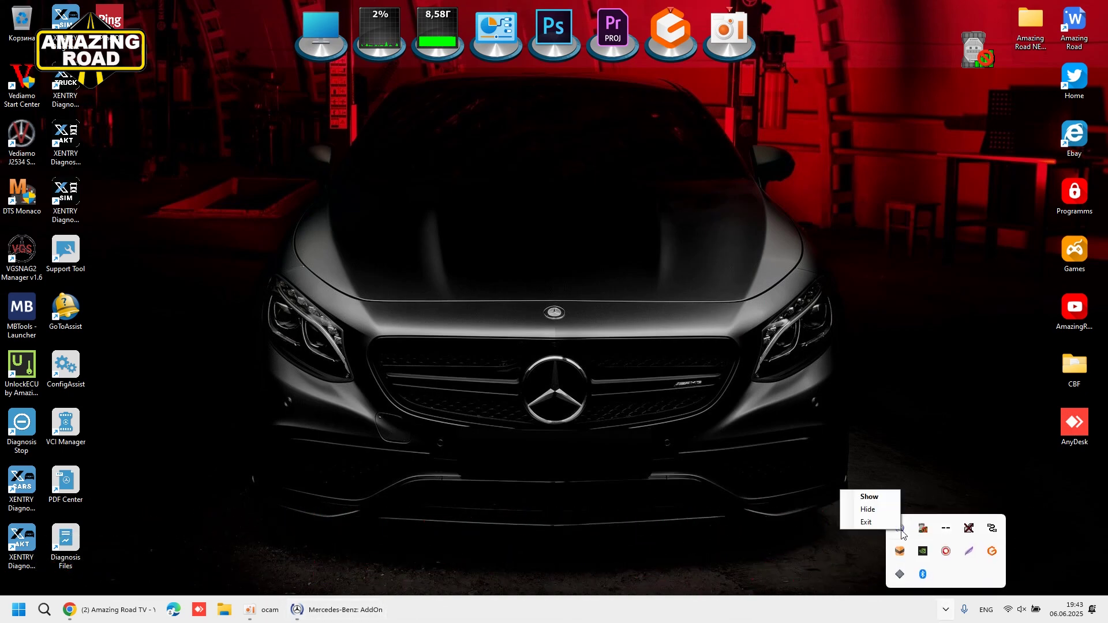
click(870, 522)
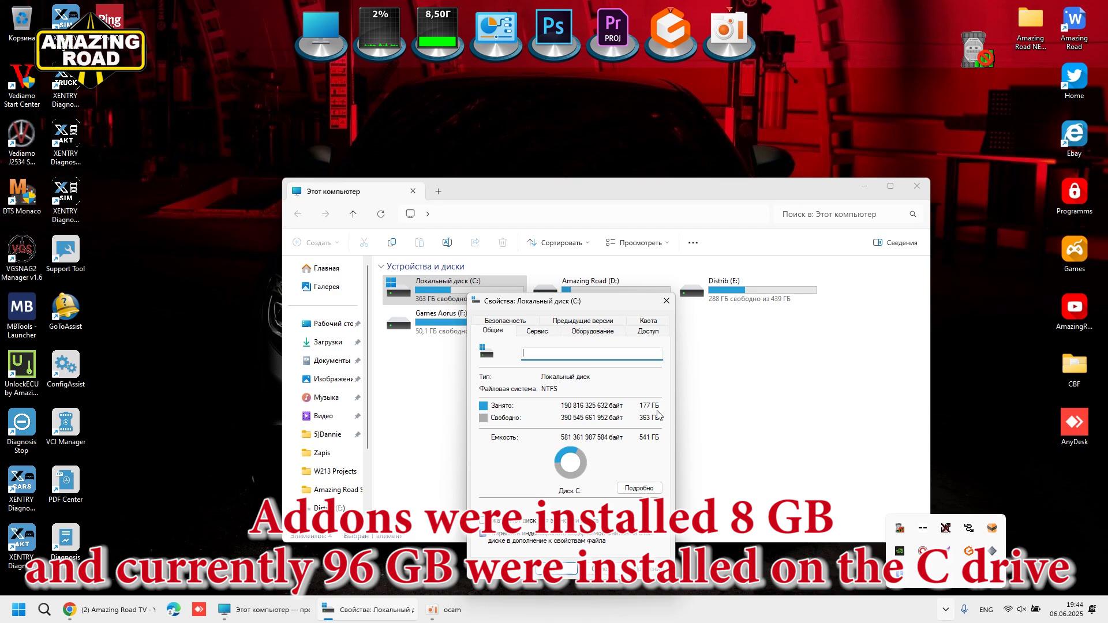
- Check the used space on local disk C, and close its properties and the This PC window
click(667, 301)
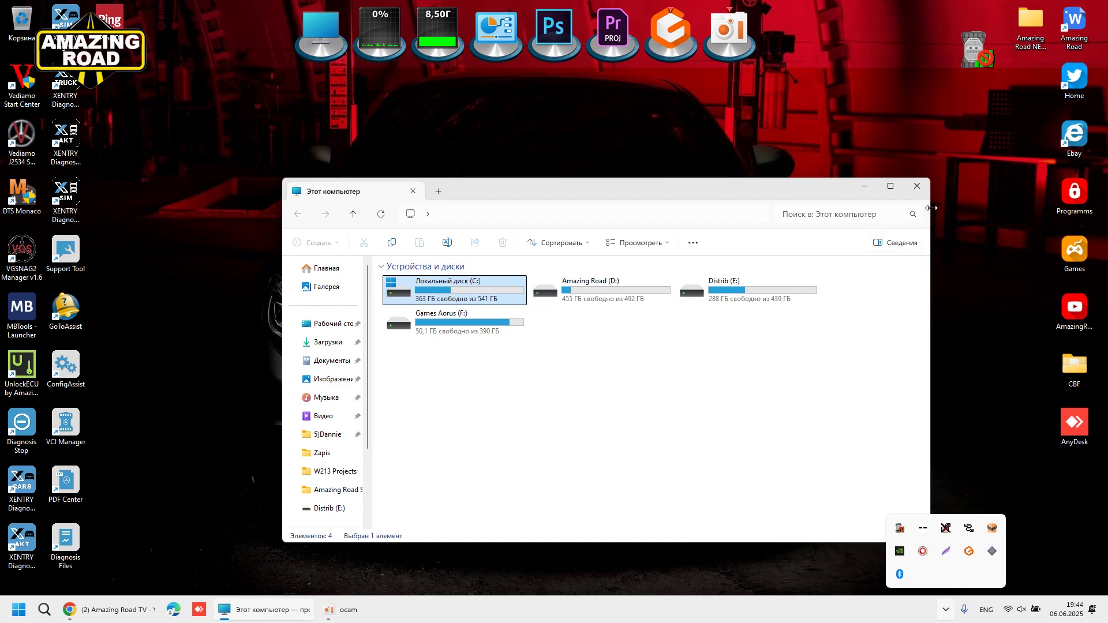
click(918, 186)
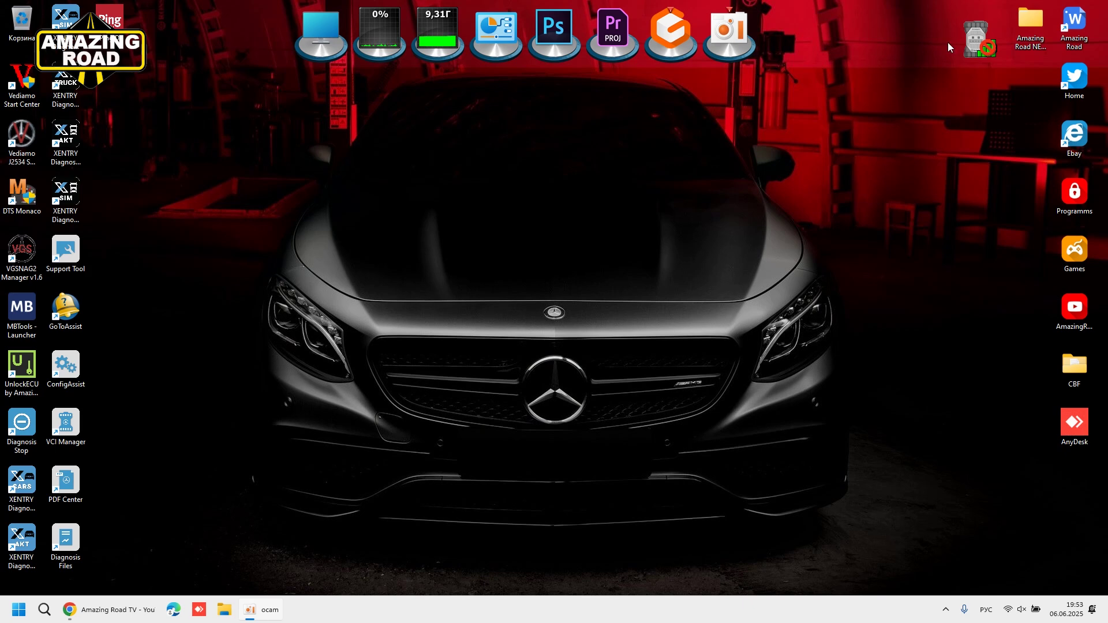
- Launch FullFix by Amazing Road TV v7.0 from the New FullFix folder on the desktop and allow it to run despite SmartScreen
double_click(1031, 24)
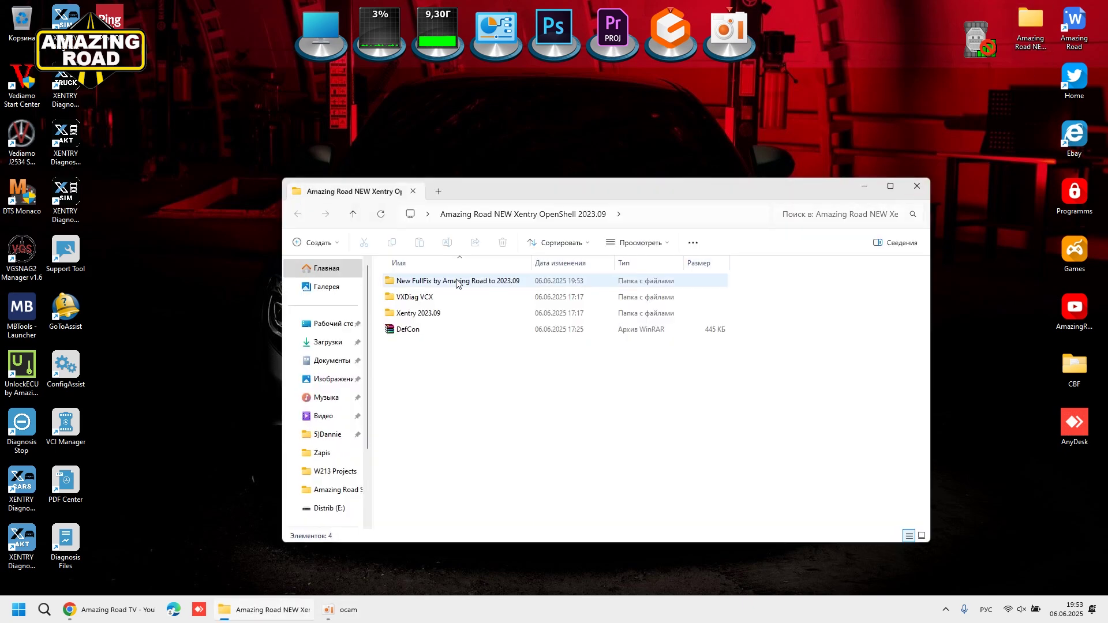
double_click(411, 283)
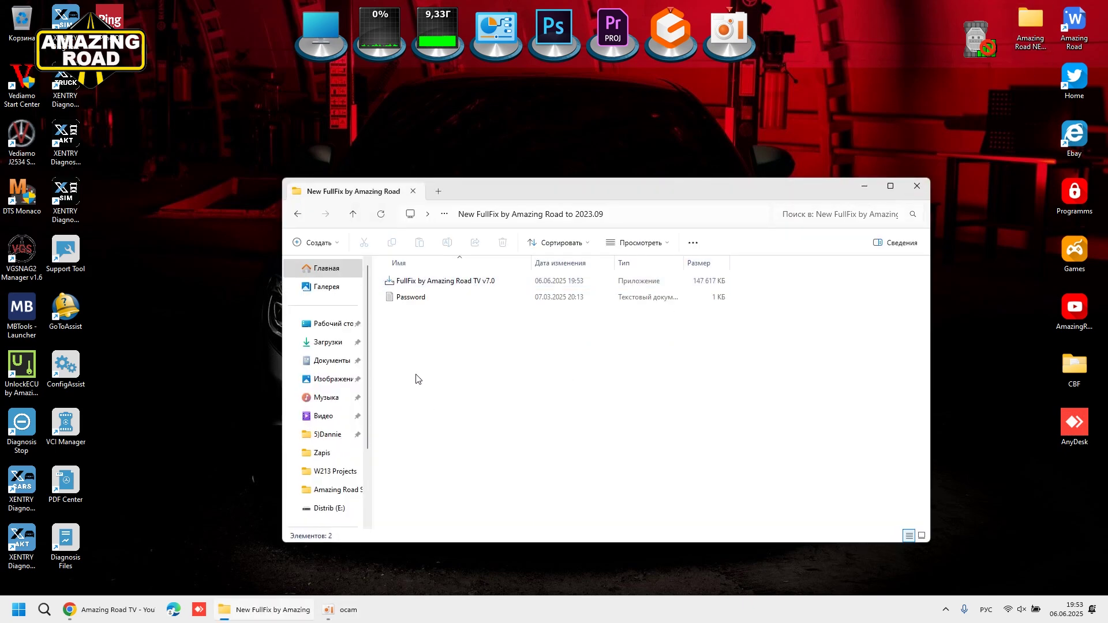
click(425, 300)
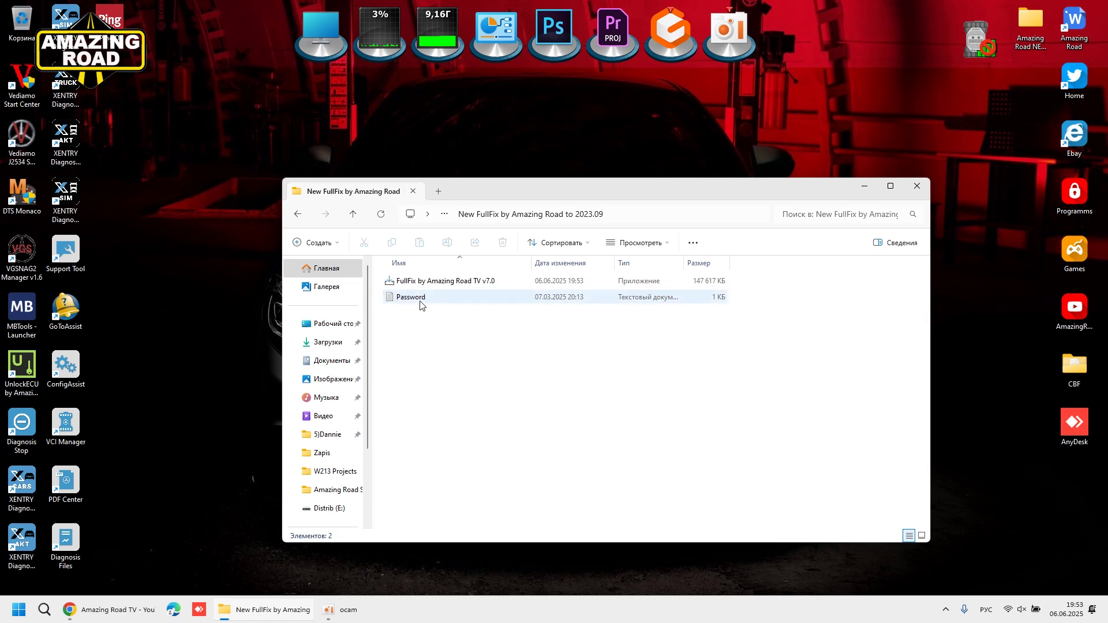
double_click(461, 283)
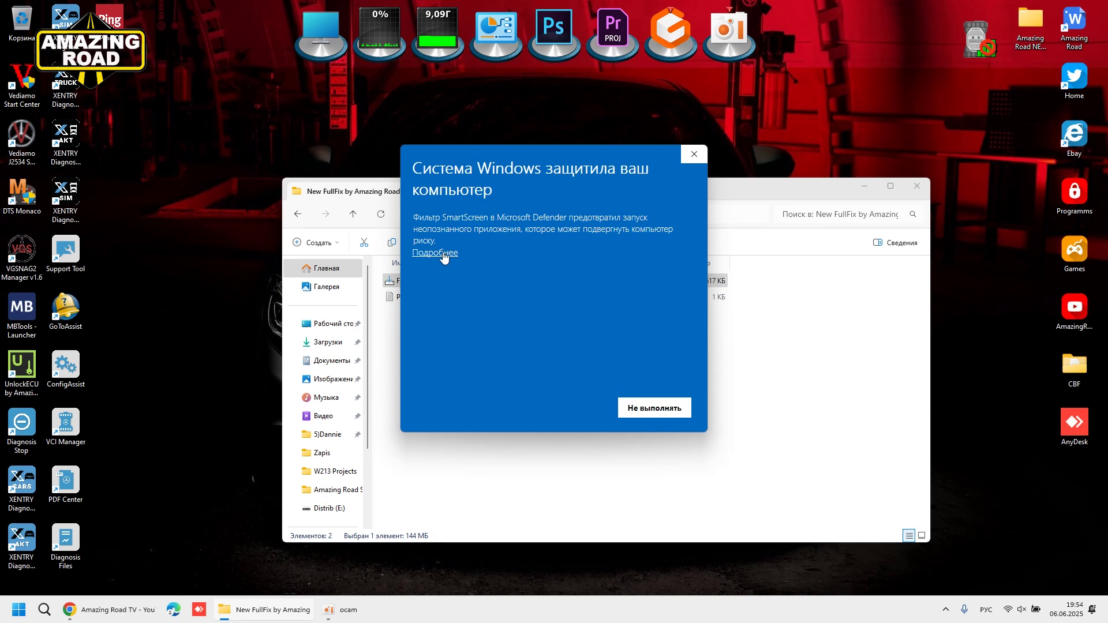
click(442, 254)
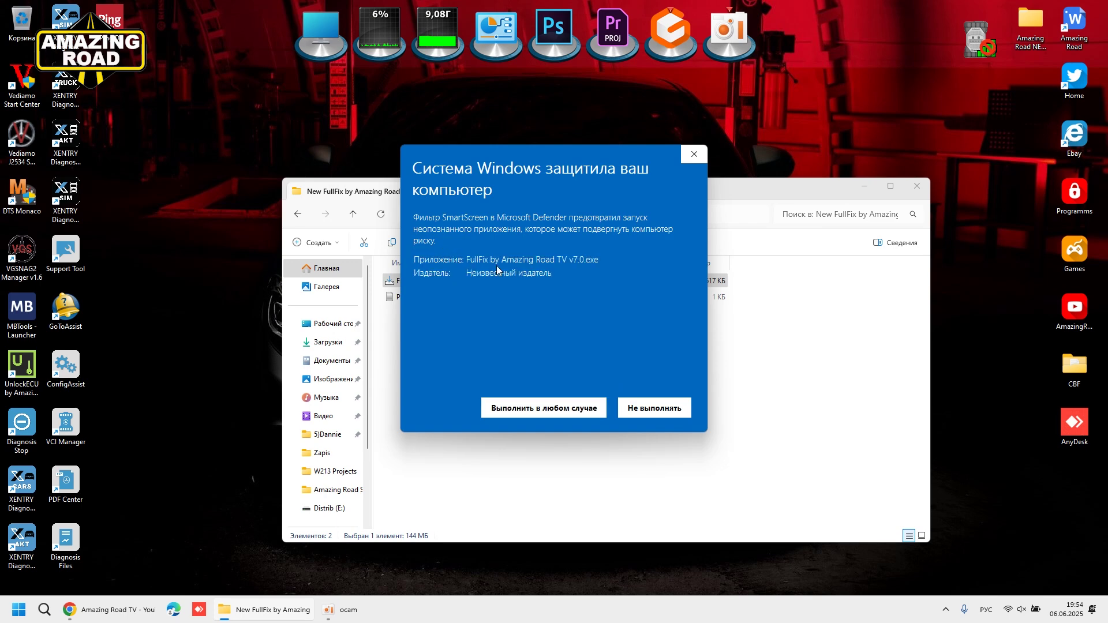
click(540, 413)
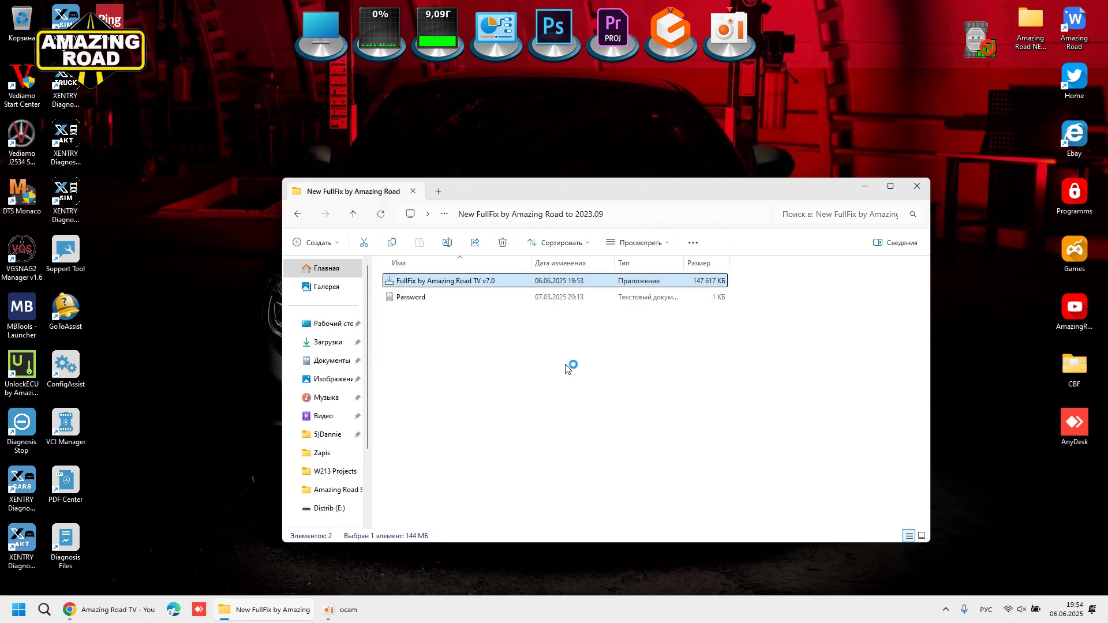
- Set the setup language to English, paste the setup password, close the FullFix folder window, and continue to component selection
click(605, 305)
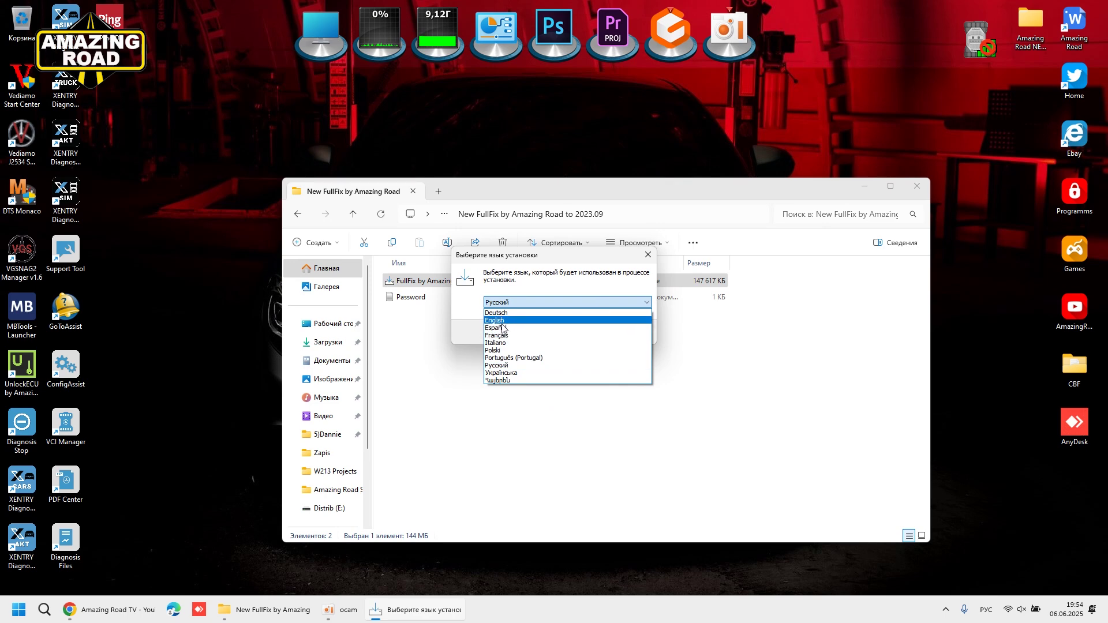
click(581, 321)
click(583, 332)
right_click(435, 262)
click(470, 309)
click(917, 191)
click(917, 191)
click(650, 416)
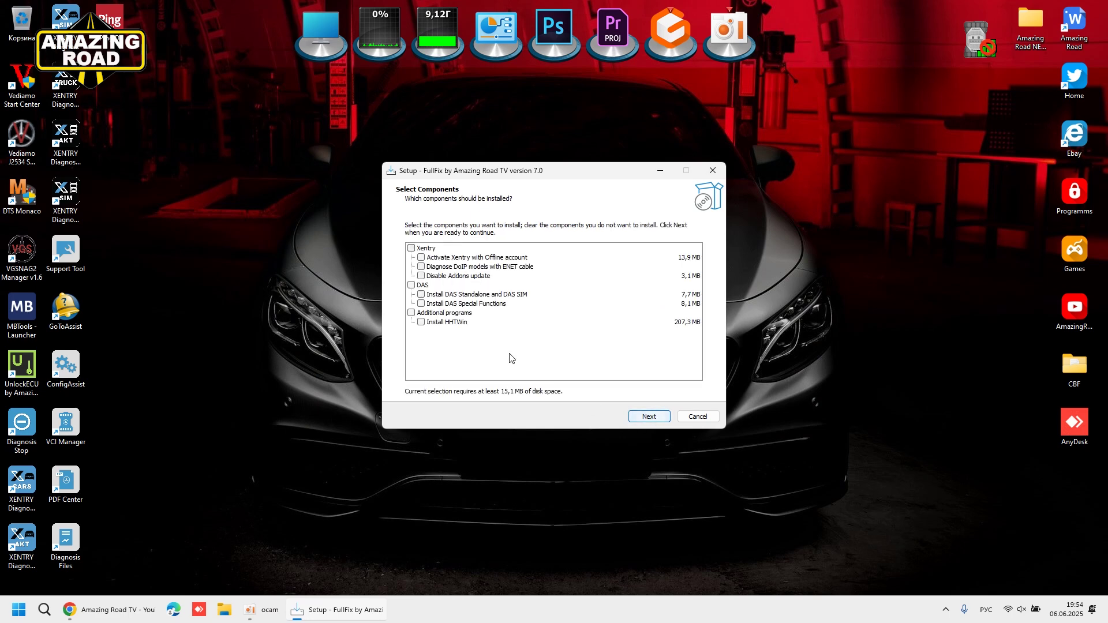
- Install the FullFix components Activate Xentry with Offline account and all DAS options, with English as the DAS language, and finish setup
click(447, 258)
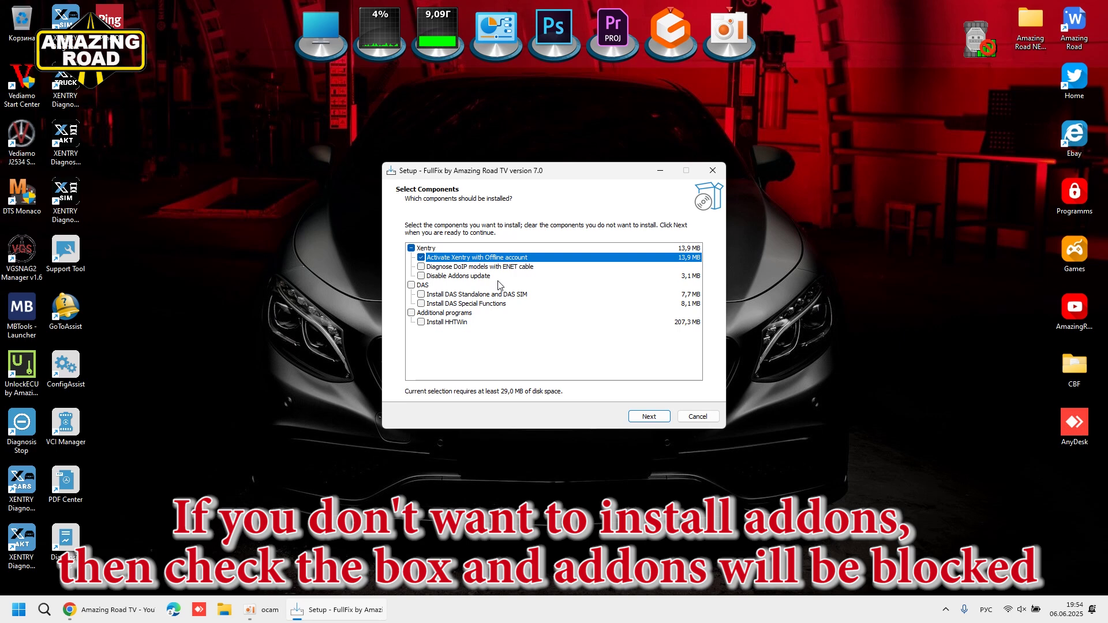
click(412, 285)
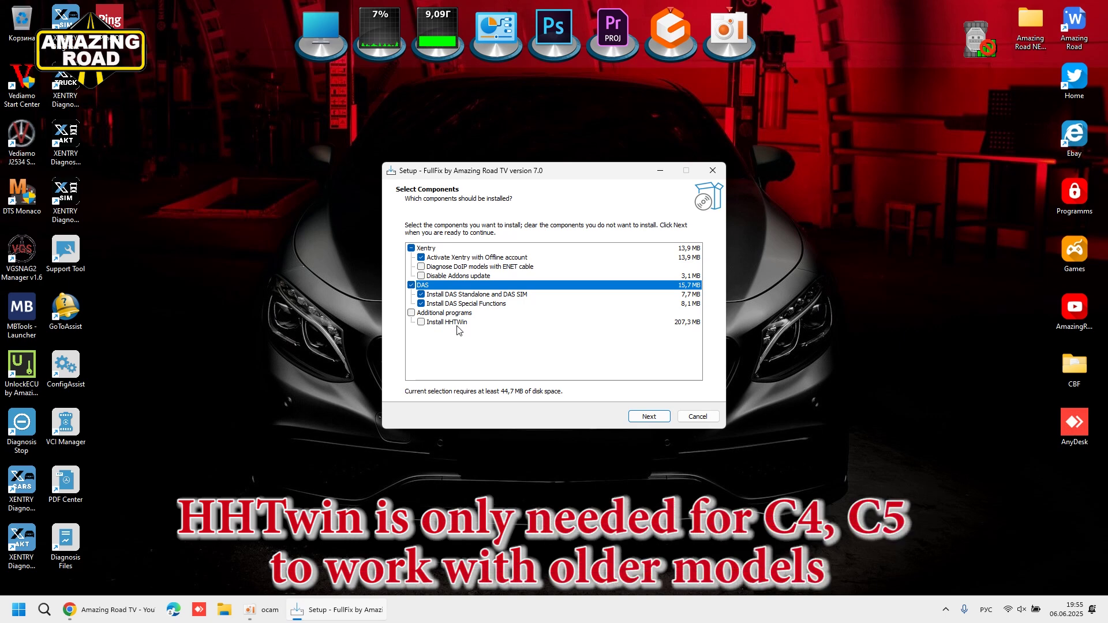
click(649, 418)
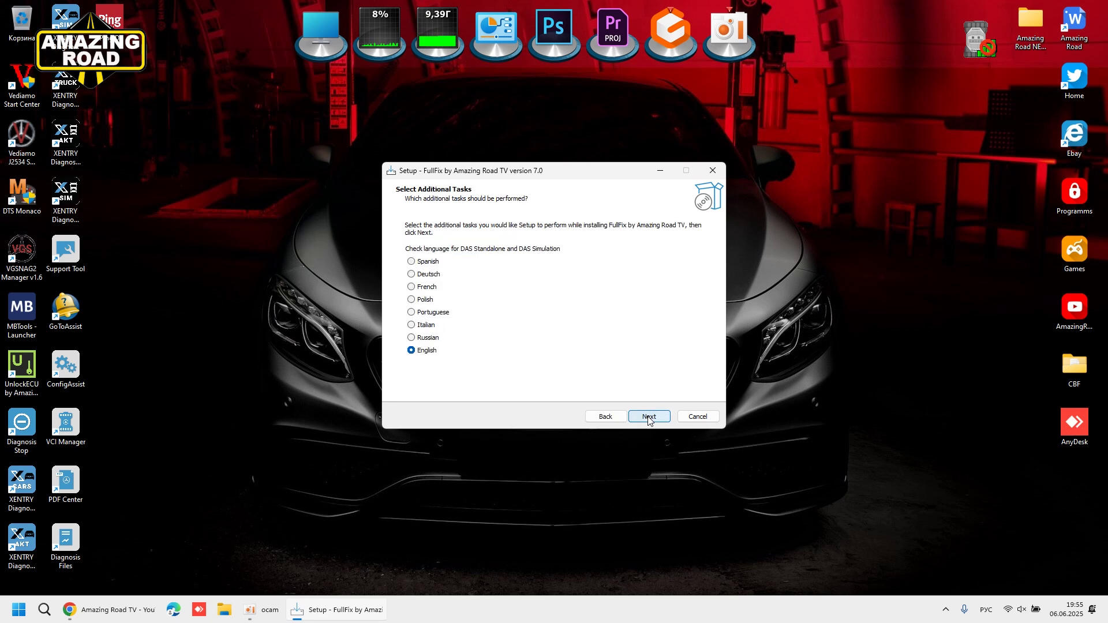
click(649, 418)
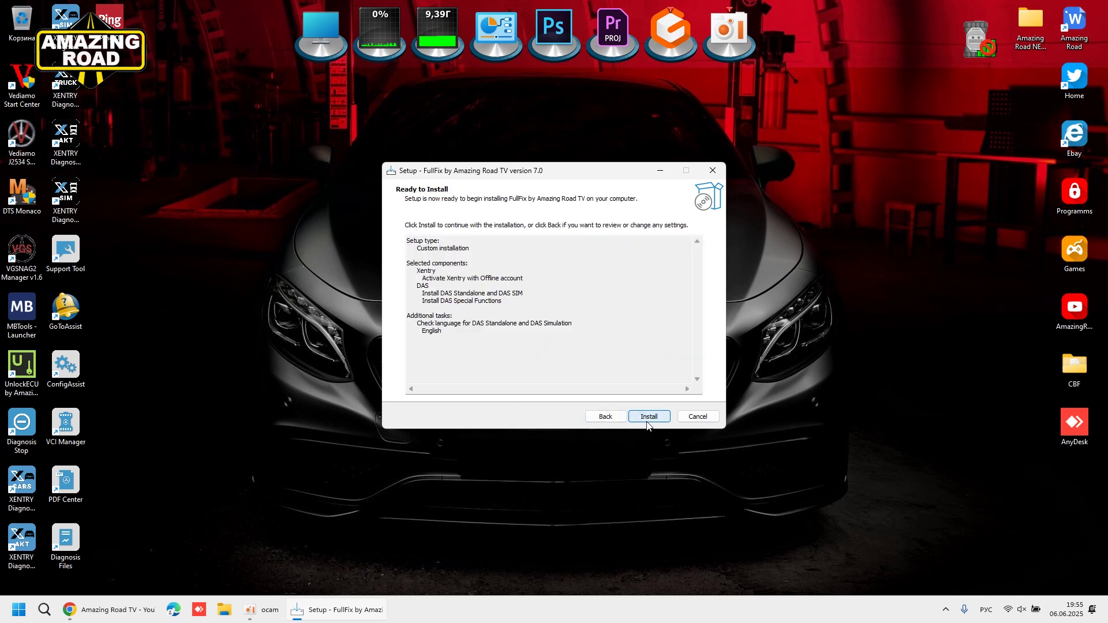
click(649, 417)
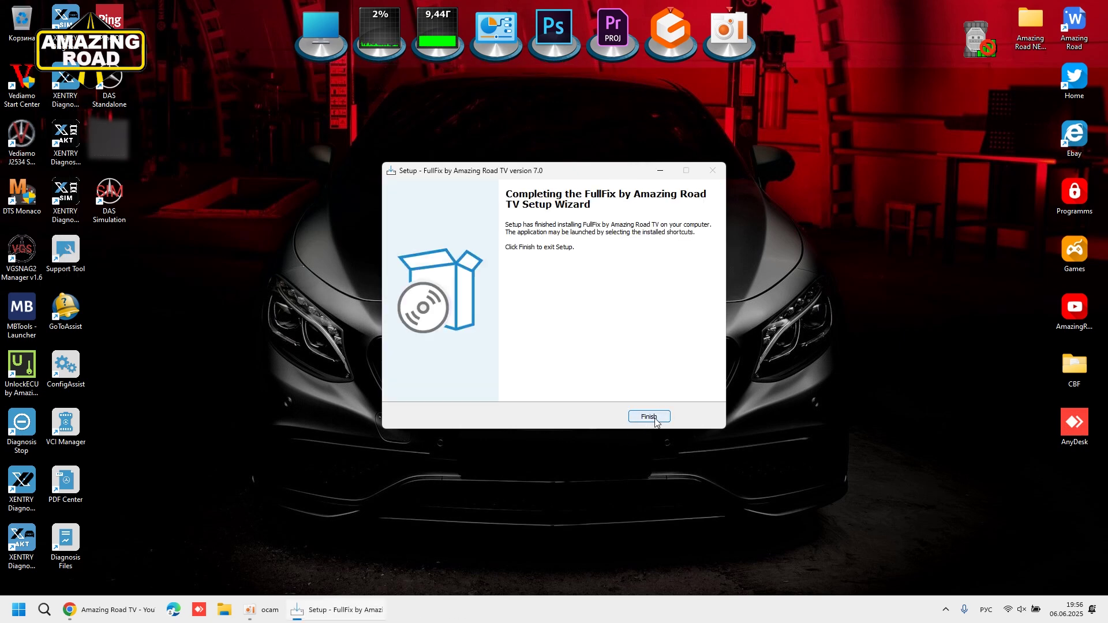
click(650, 417)
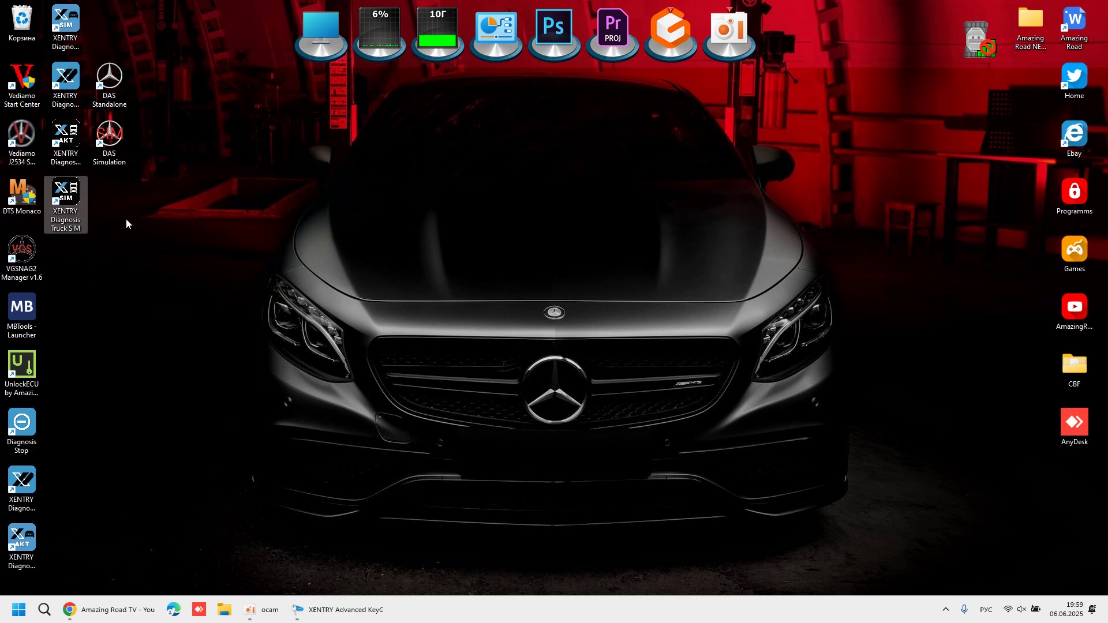
- Move the DAS Standalone and DAS Simulation shortcuts into the second desktop column below XENTRY Diagnosis Truck SIM
drag(113, 80, 72, 255)
drag(110, 137, 101, 297)
drag(101, 296, 68, 309)
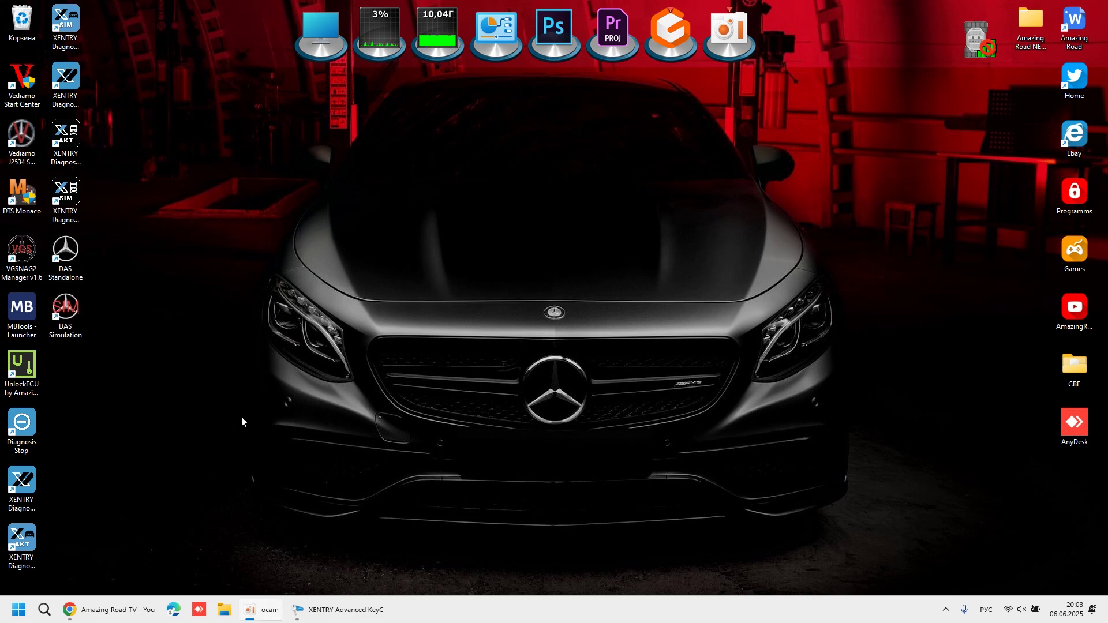
- Start XENTRY Diagnosis for cars, log in with the user name and password left empty, and accept the preset workshop data
click(39, 488)
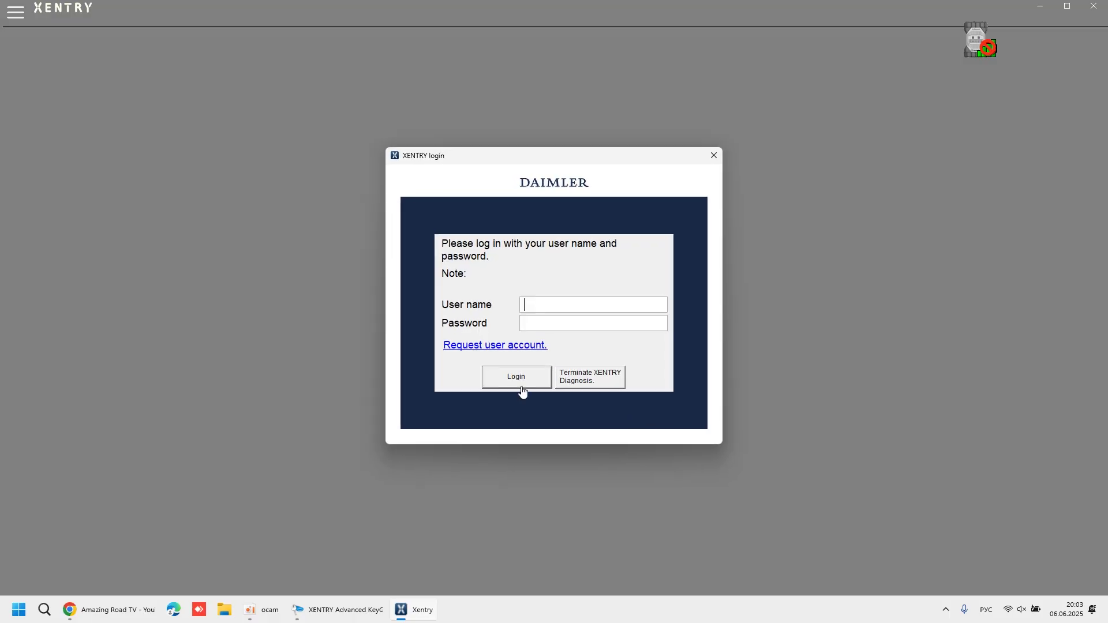
click(521, 387)
click(543, 370)
click(501, 357)
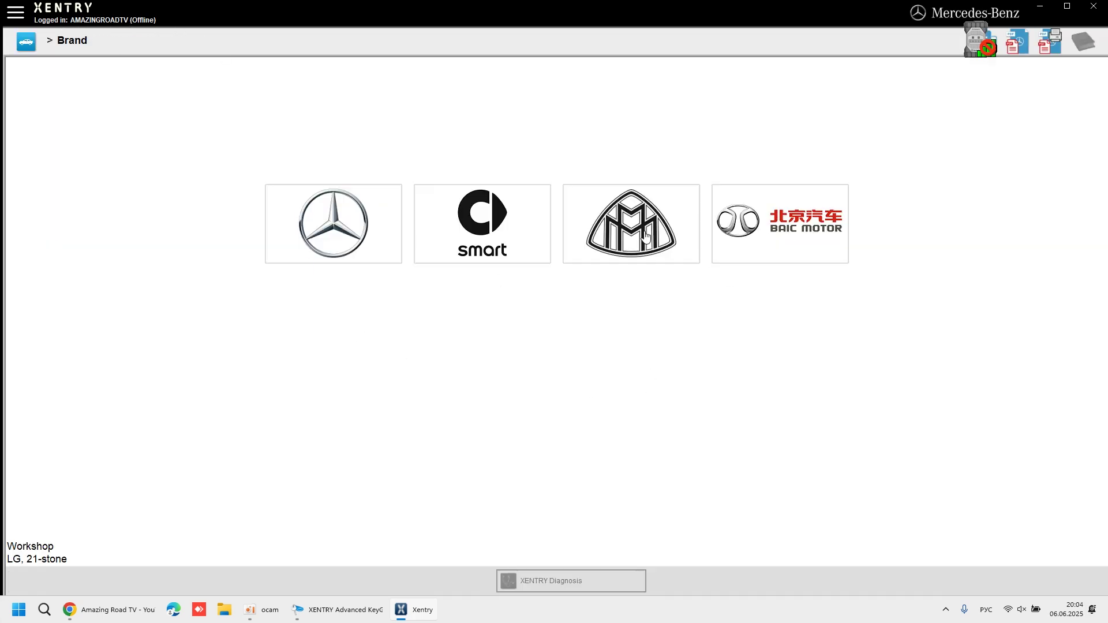
- Review the Mercedes-Benz passenger car classes, super sports cars, vans and special procedures in XENTRY, and exit the program
click(335, 233)
click(84, 94)
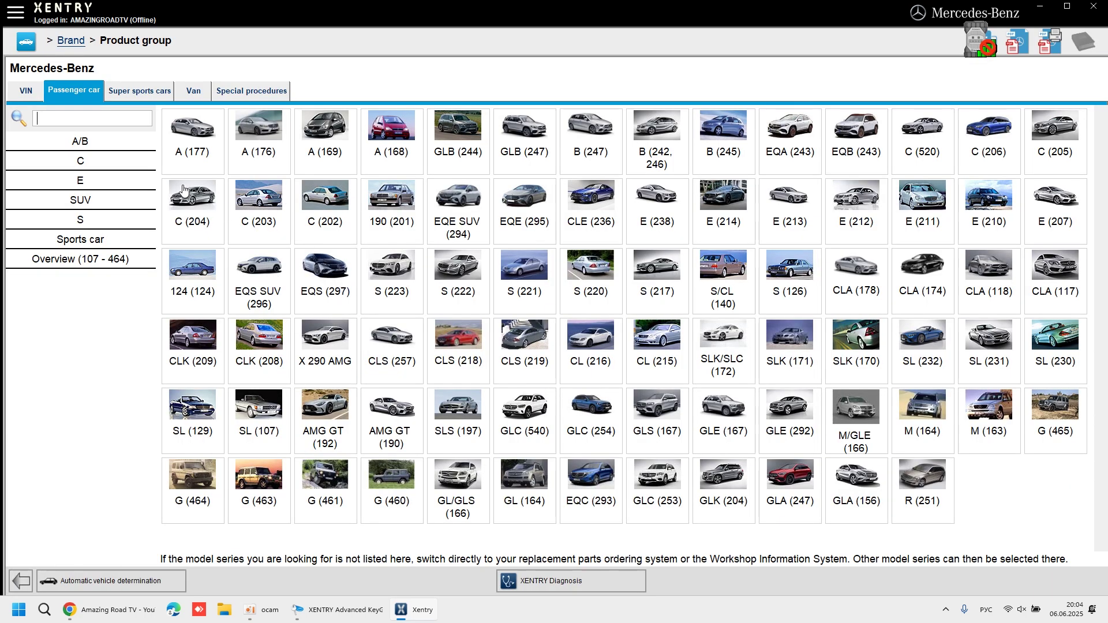
click(94, 143)
click(96, 163)
click(97, 181)
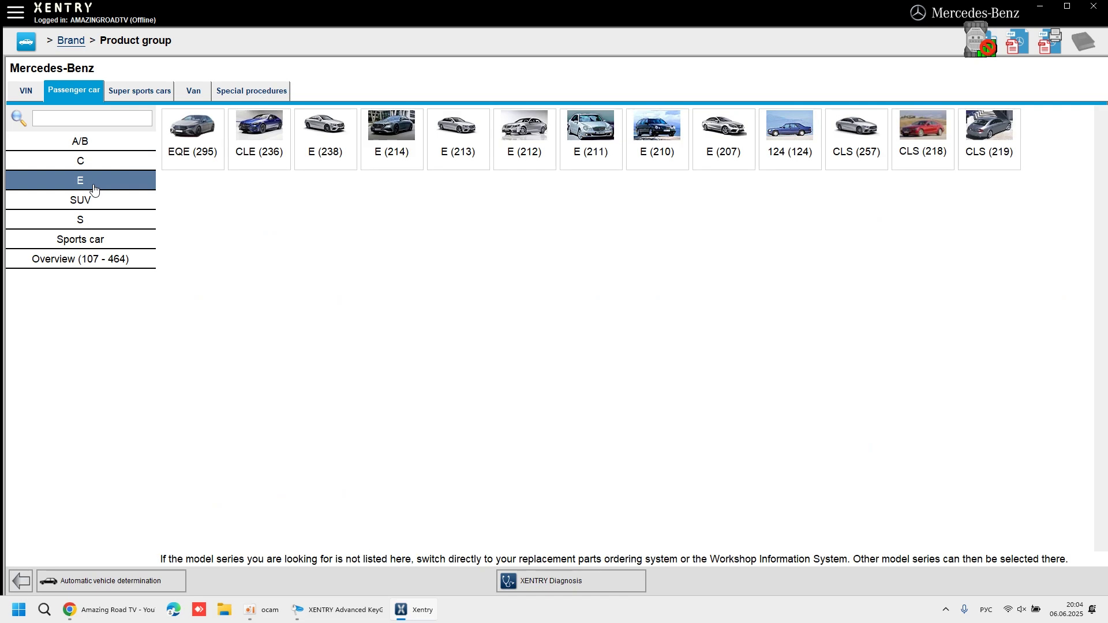
click(96, 224)
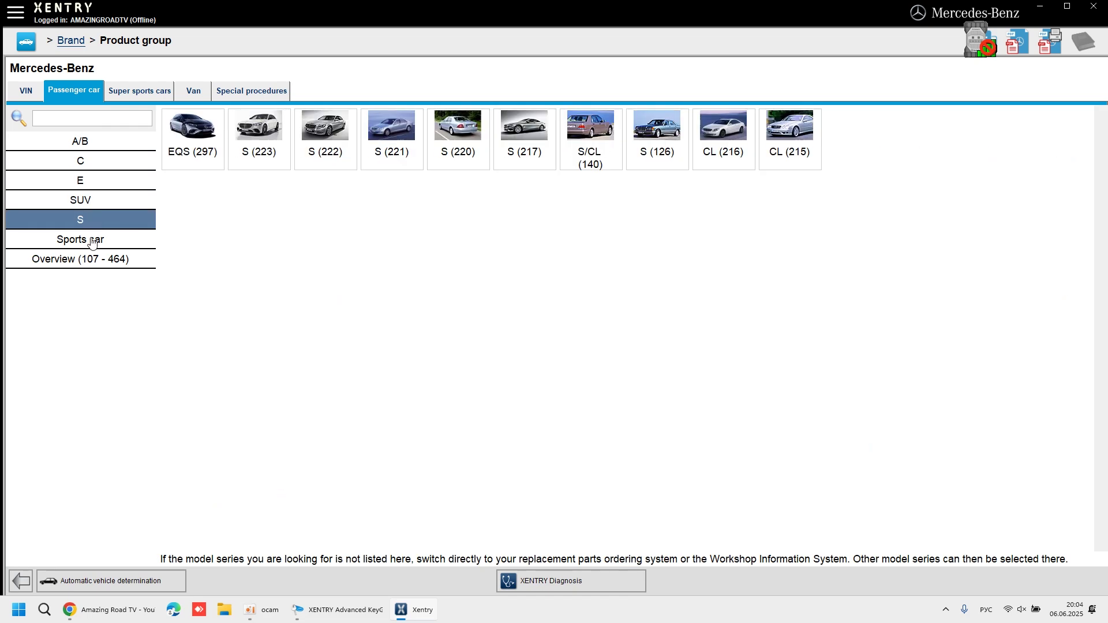
click(93, 242)
click(99, 255)
click(134, 98)
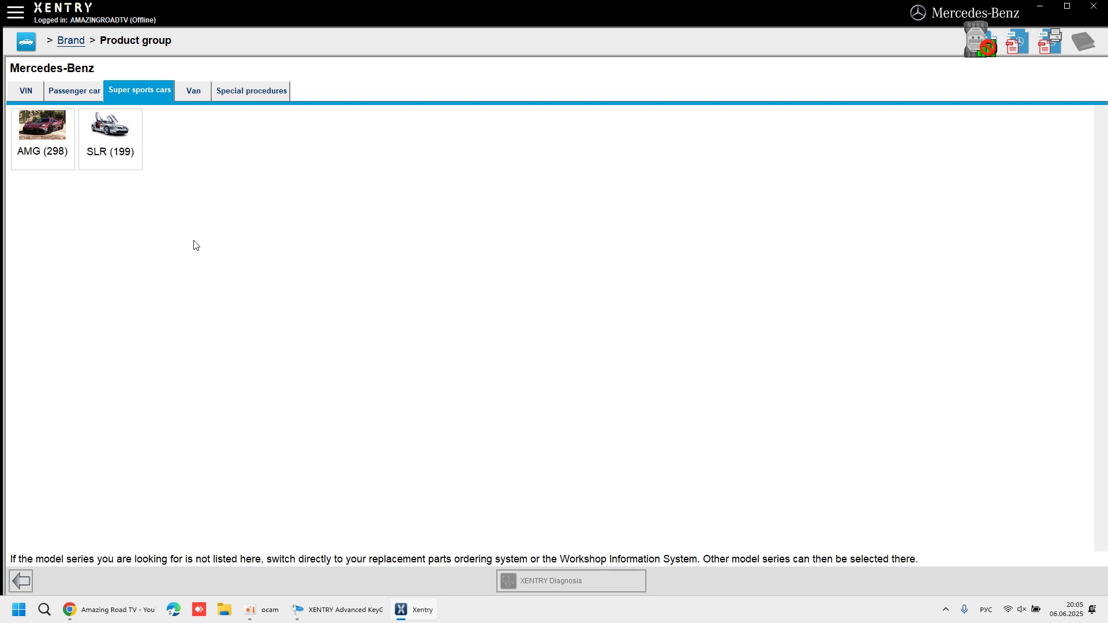
click(204, 93)
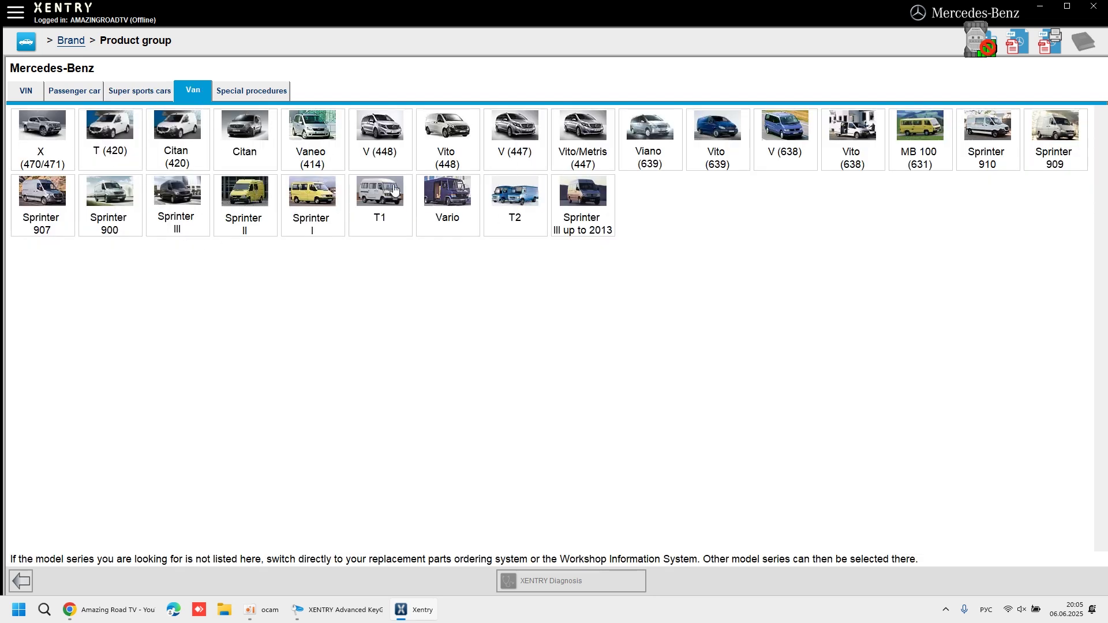
click(245, 93)
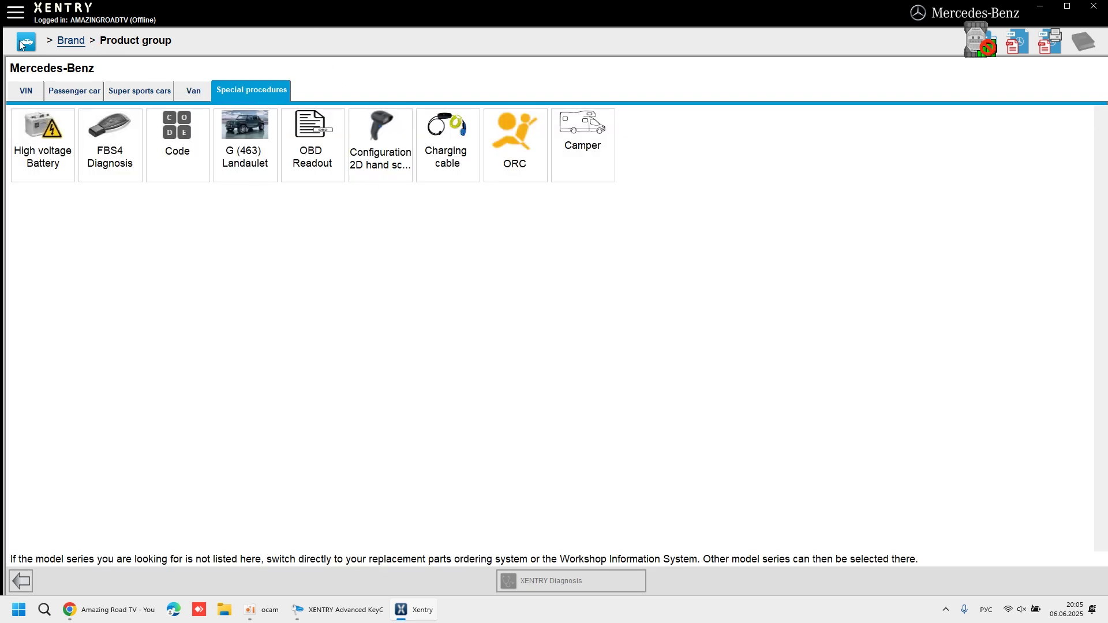
click(1094, 7)
click(589, 346)
- Delete the XENTRY Diagnosis Cars AKT shortcut and move the car simulator shortcut into its place on the desktop
key(Down)
key(Down)
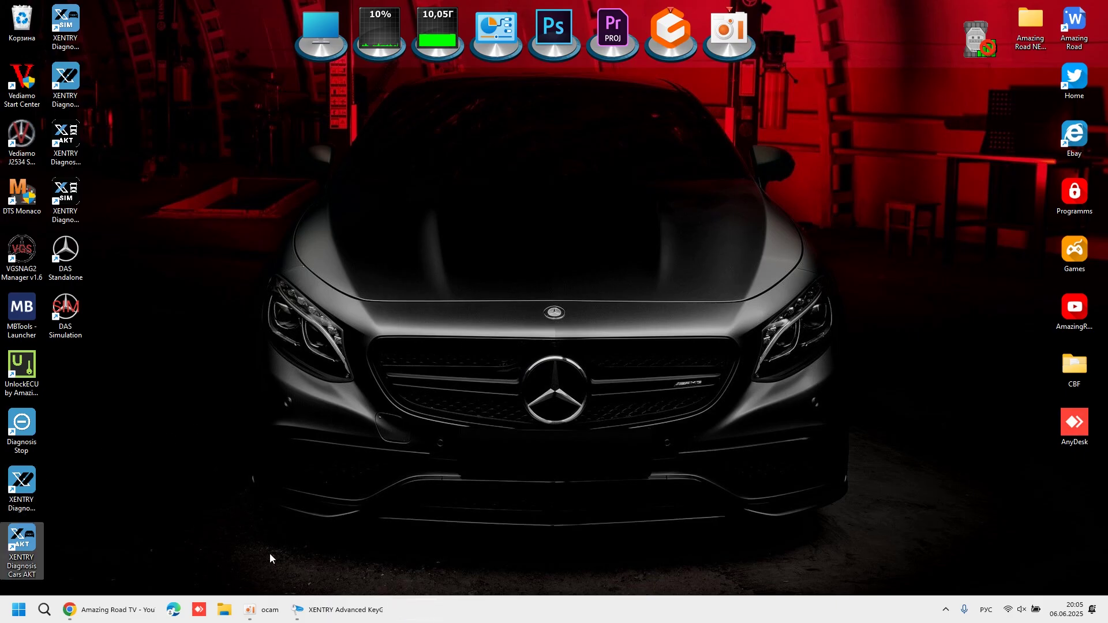
key(Delete)
drag(69, 26, 31, 558)
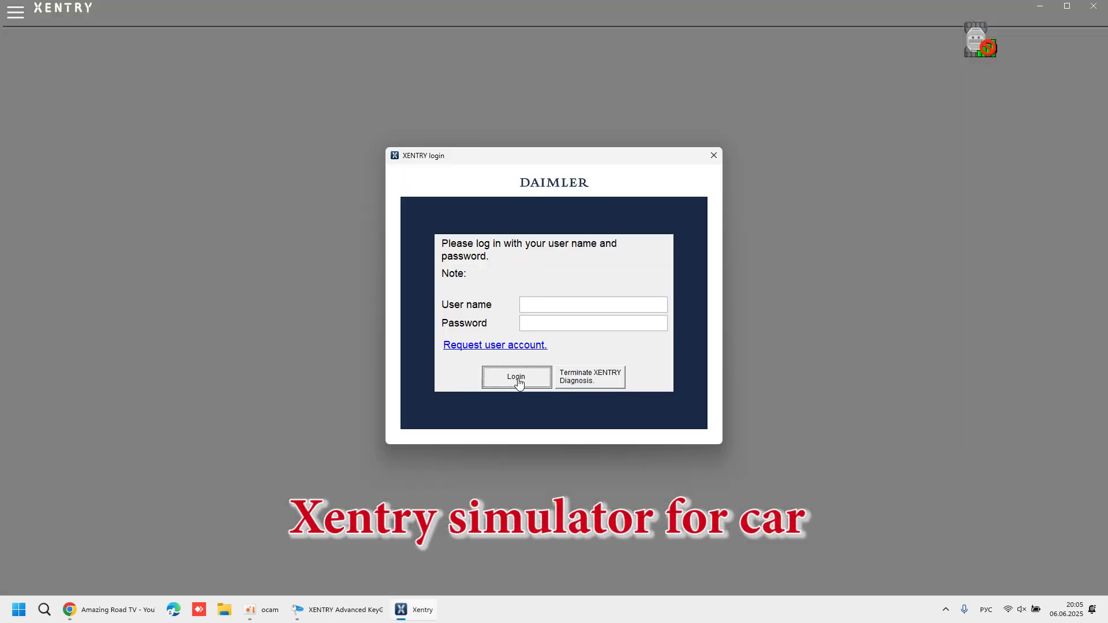
- Log in to the Xentry car simulator to view the Mercedes-Benz passenger car models, and exit it
click(519, 378)
click(541, 365)
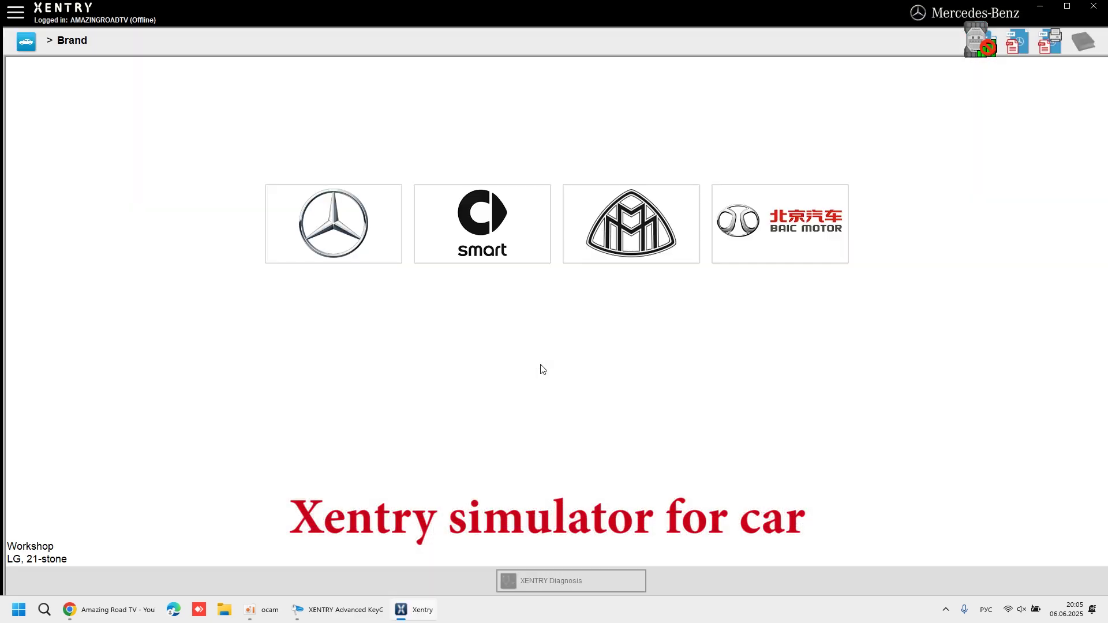
click(370, 225)
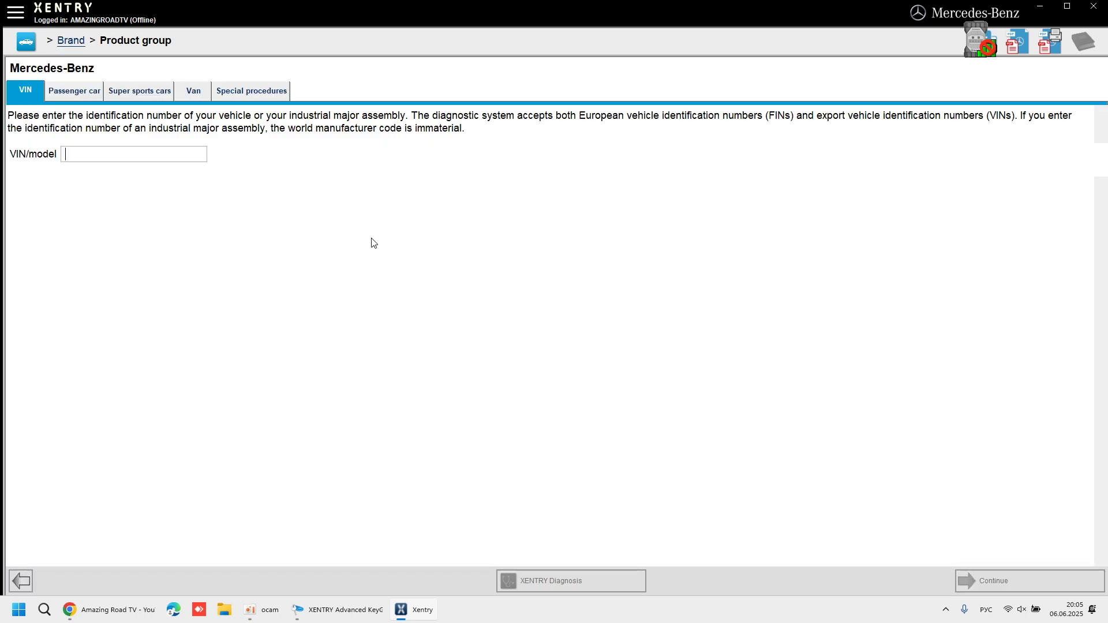
click(75, 93)
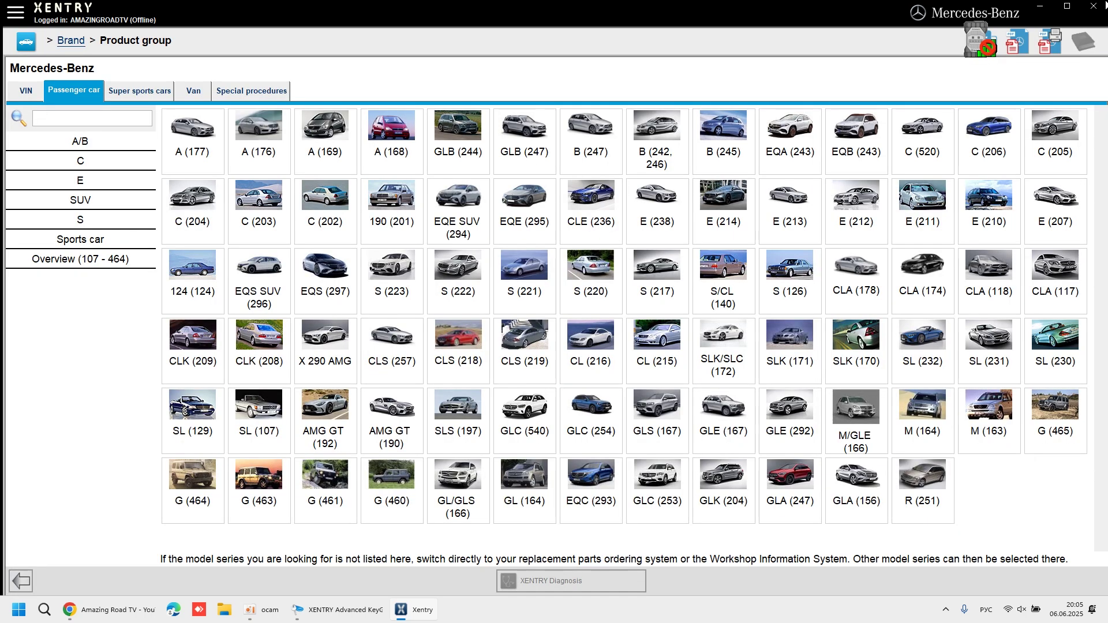
click(1100, 9)
click(485, 343)
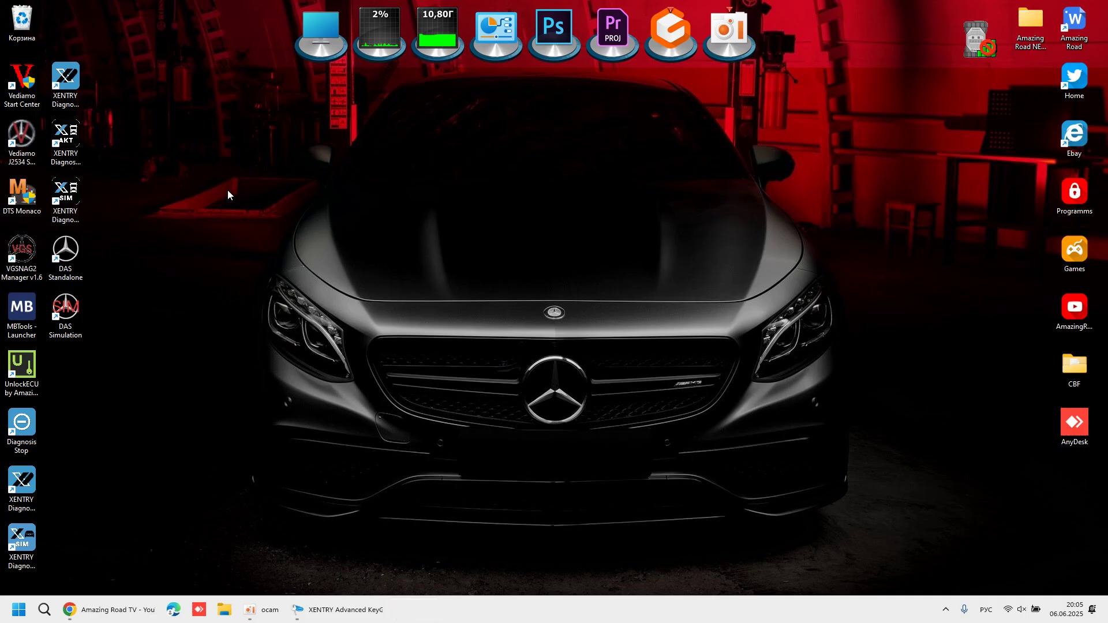
- Move the XENTRY Diagnosis Truck shortcut to the top of its column, and start and log in to XENTRY with the preset workshop data
drag(73, 81, 71, 26)
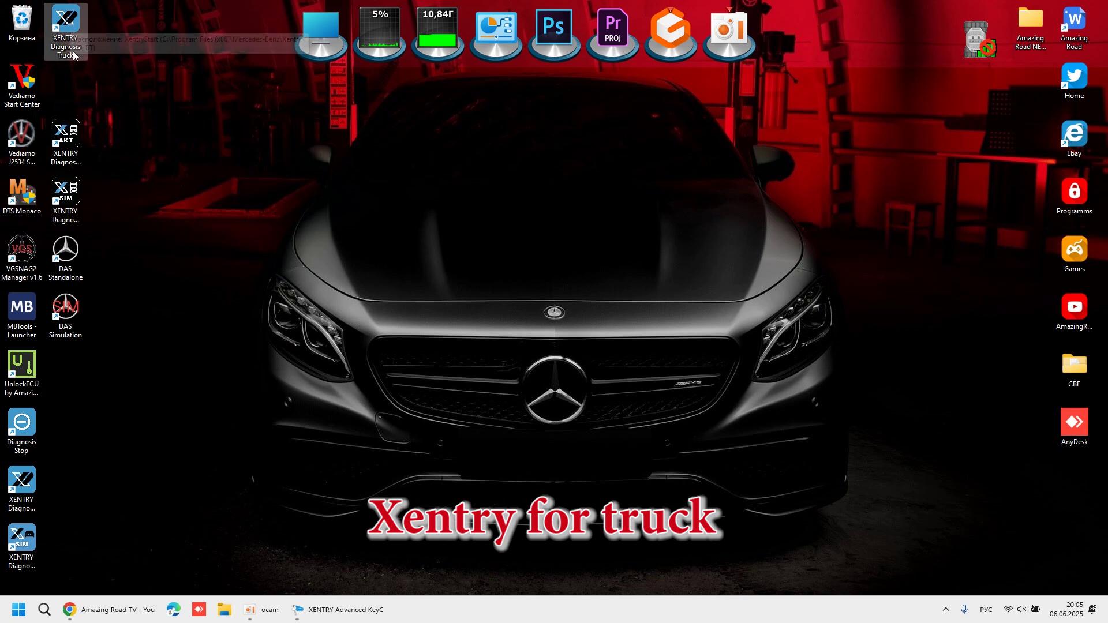
double_click(65, 26)
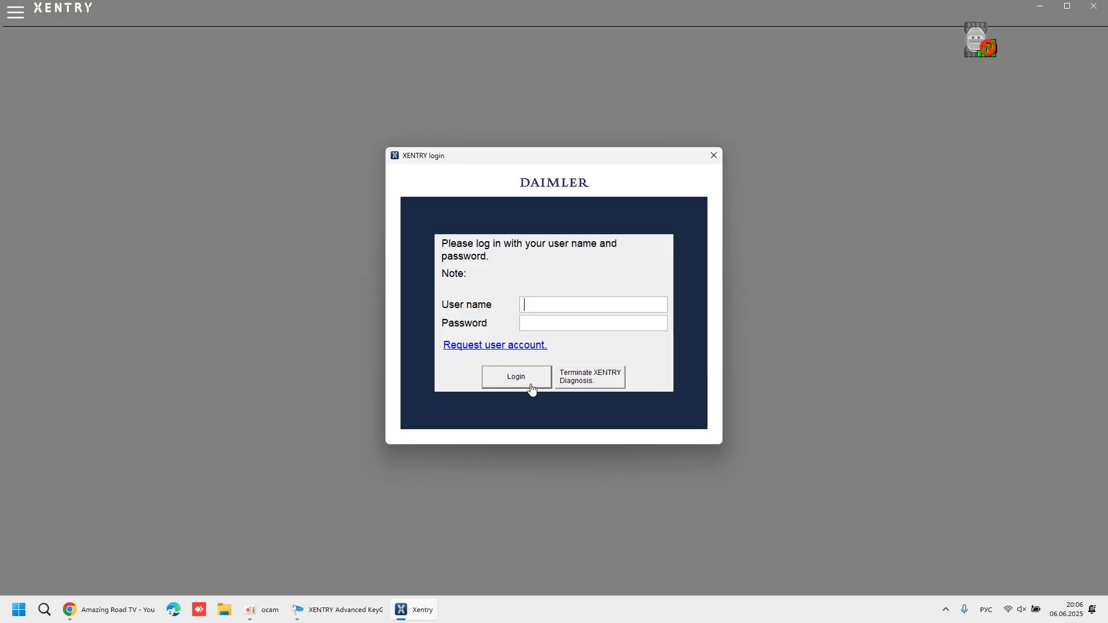
click(517, 377)
click(537, 363)
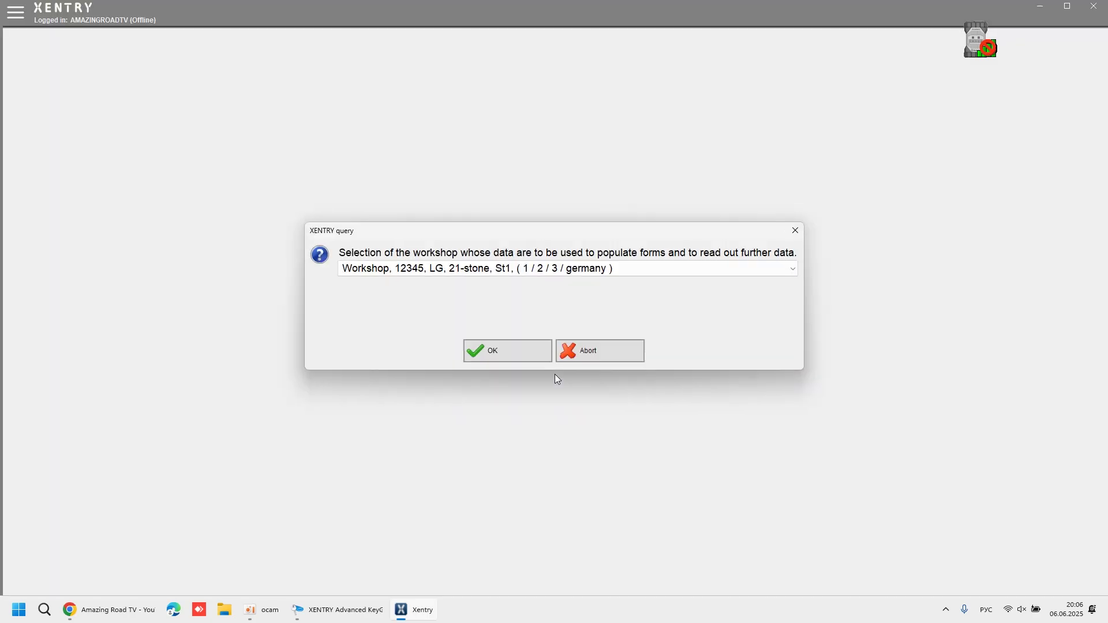
click(507, 356)
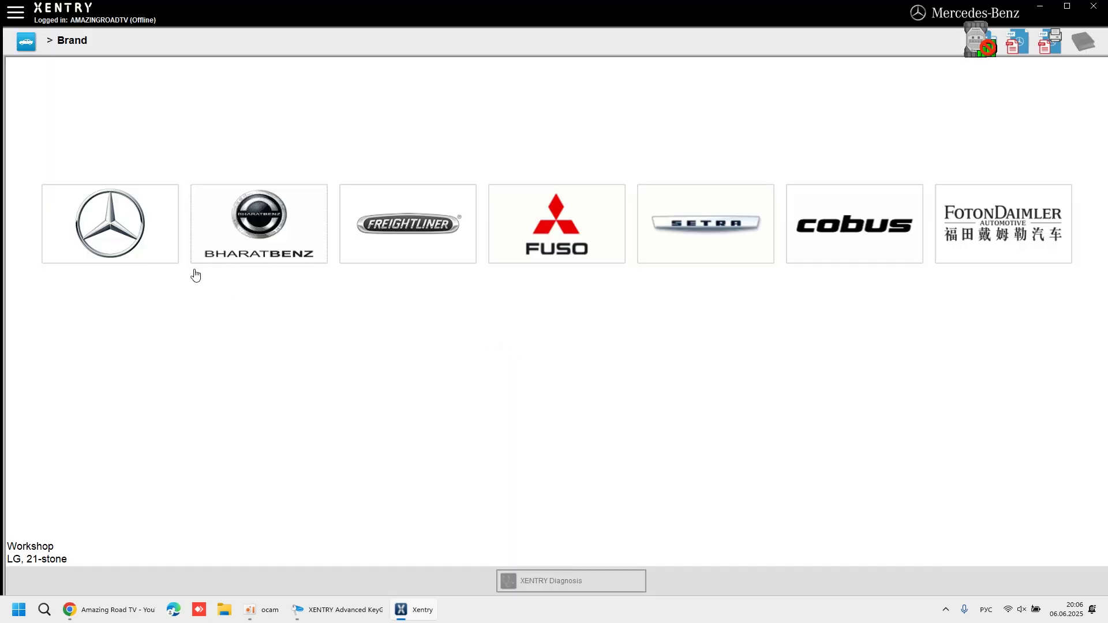
- Examine the Mercedes-Benz truck model series, including the Actros / Antos / Arocs and Atego / Axor / ACCELO groups
click(136, 226)
click(65, 91)
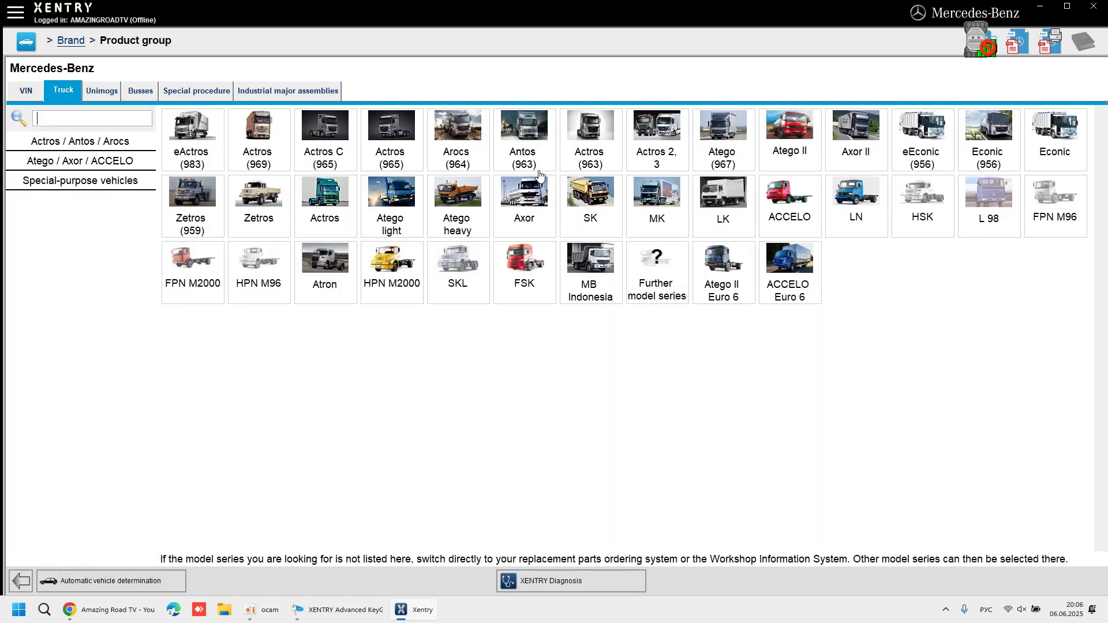
click(103, 141)
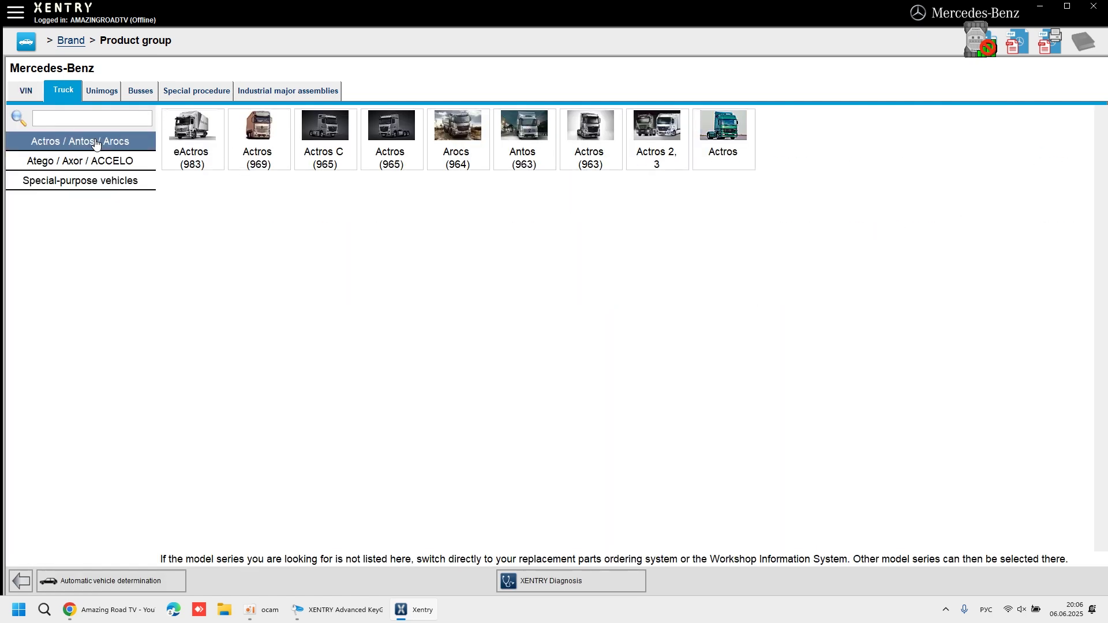
click(96, 160)
click(96, 161)
- Review the Unimogs, busses, special procedures and industrial major assemblies, return to the trucks, and terminate XENTRY Diagnosis
click(105, 91)
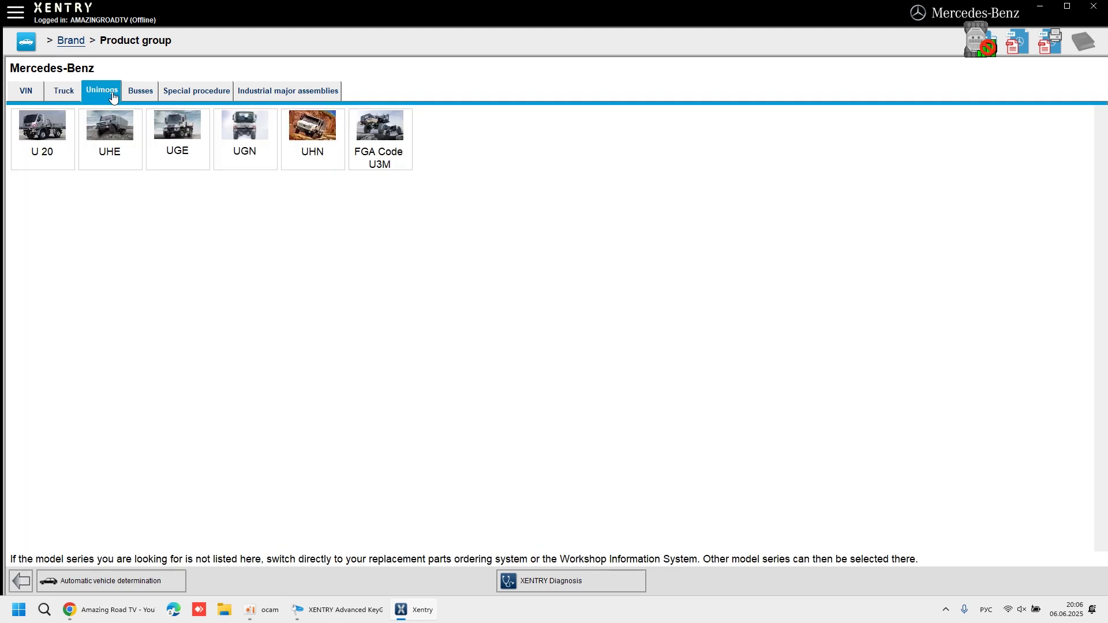
click(140, 94)
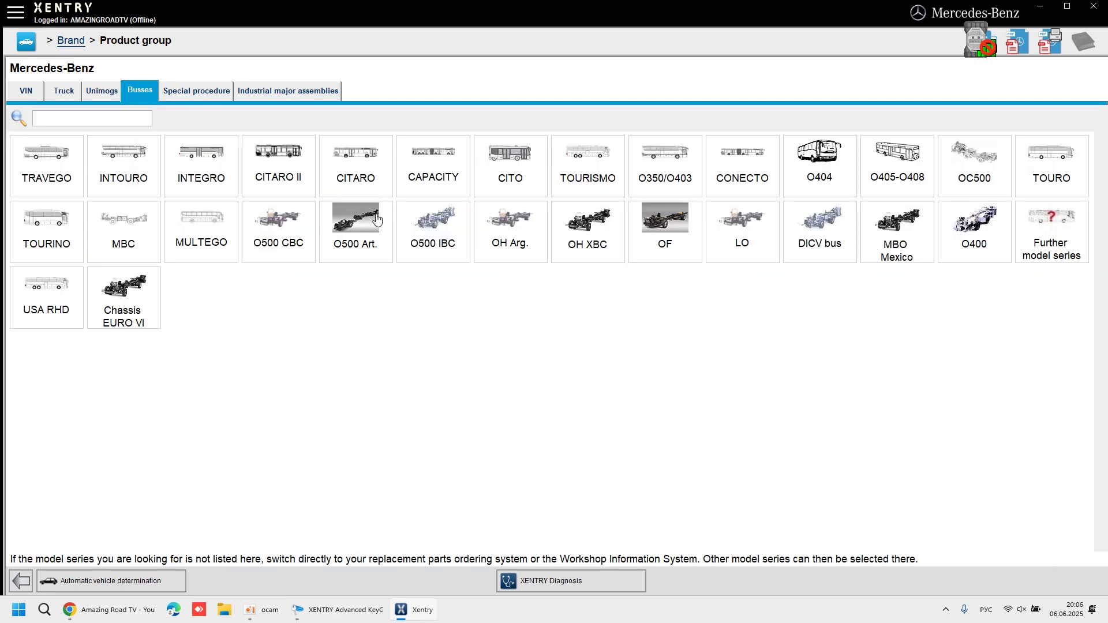
click(194, 92)
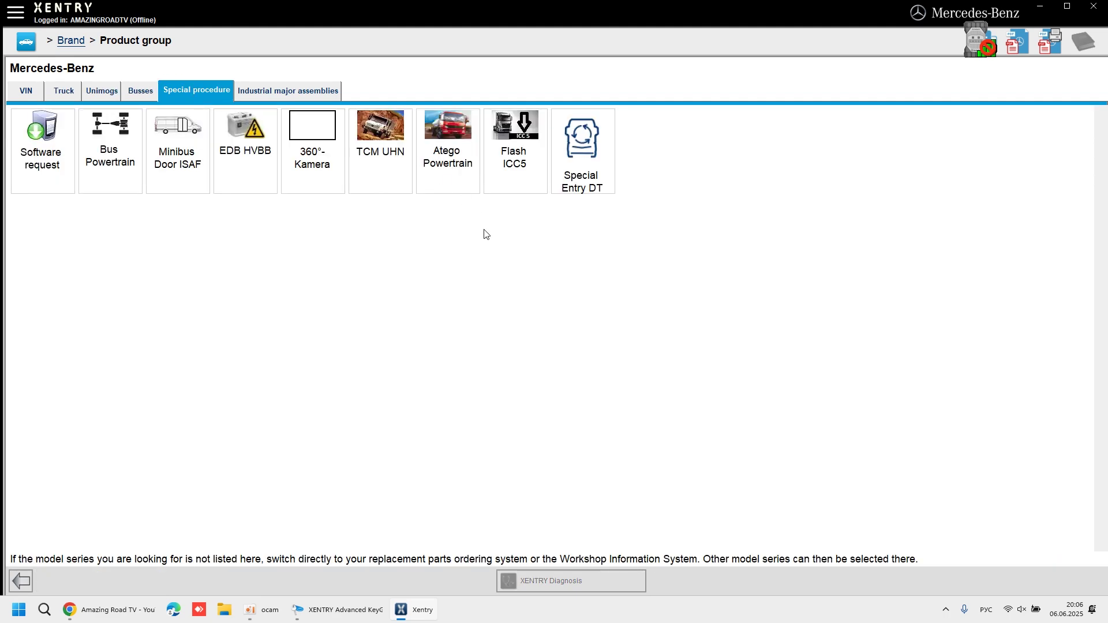
click(284, 100)
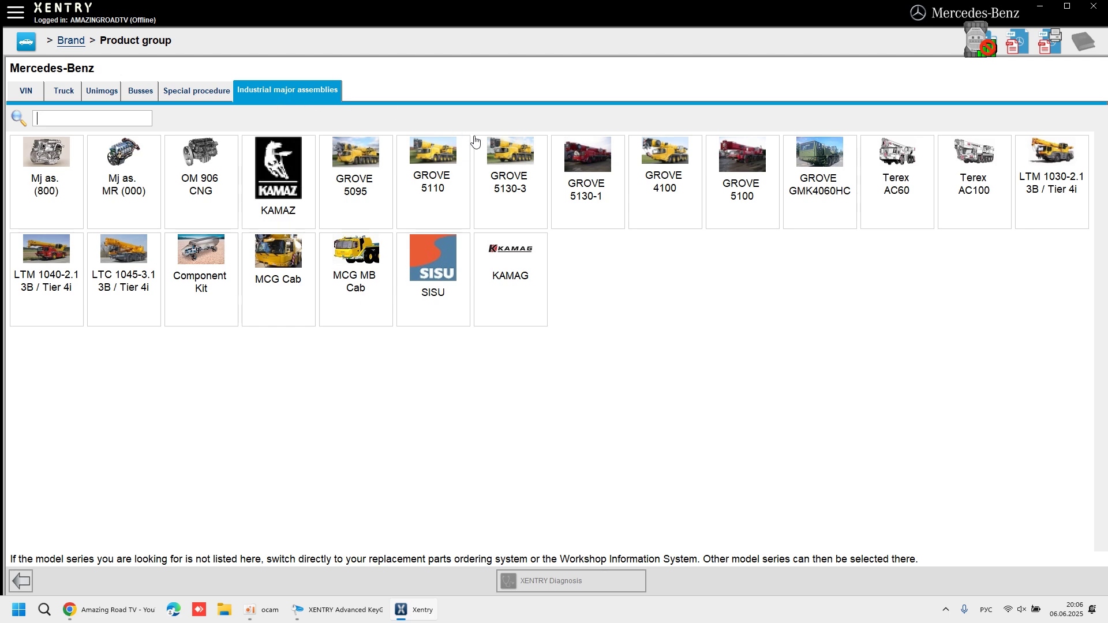
click(26, 99)
click(64, 95)
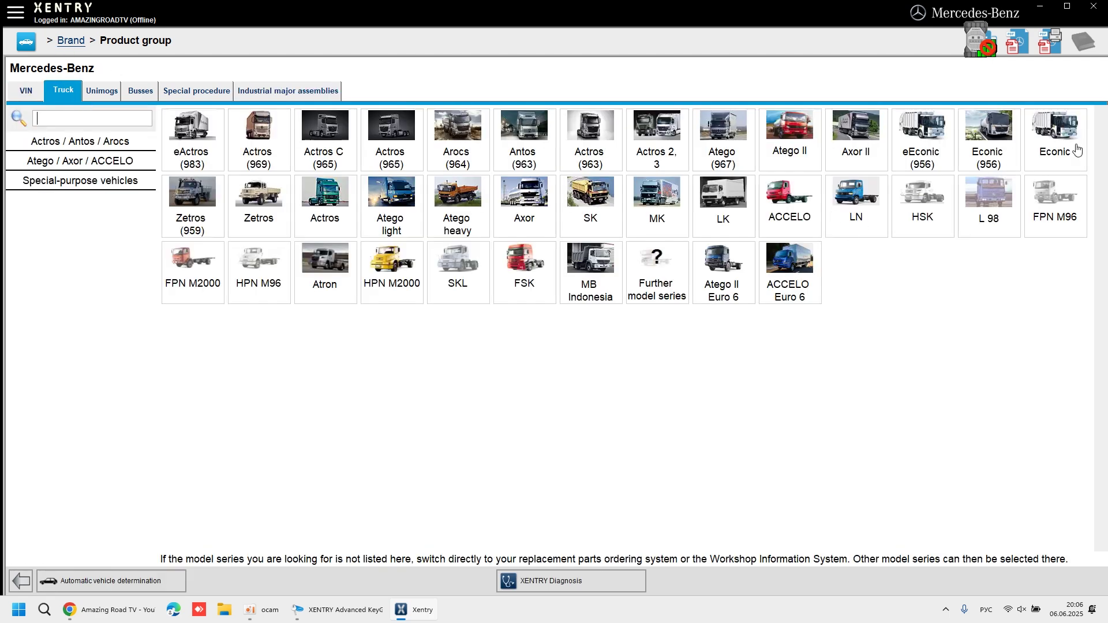
click(1094, 5)
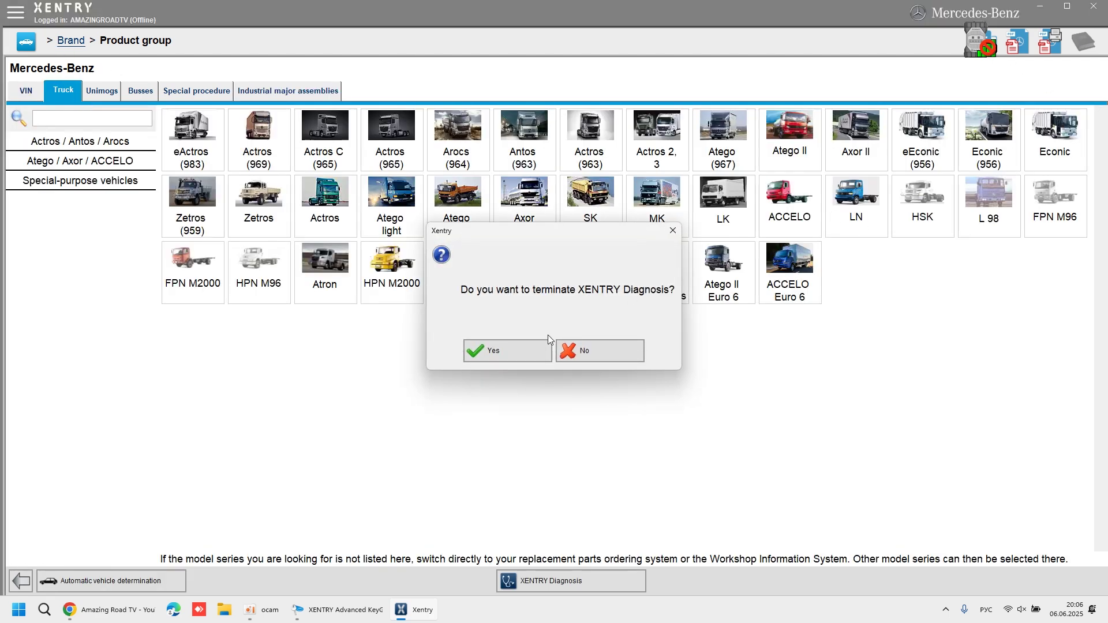
click(492, 348)
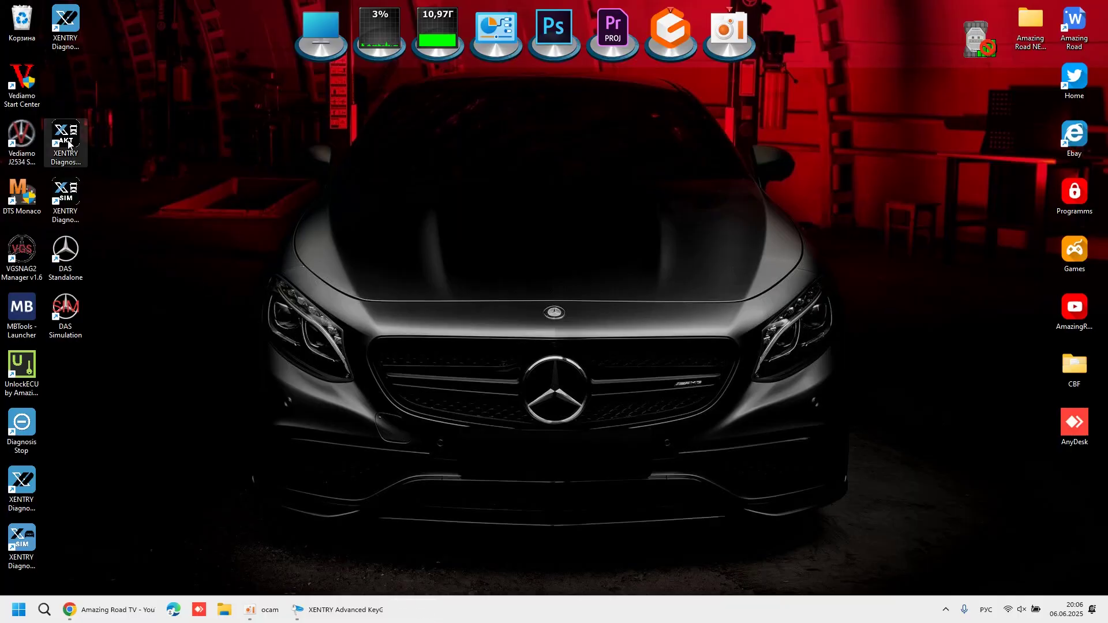
- Remove the XENTRY truck AKT shortcut from the desktop and place the XENTRY Diagnosis Truck SIM shortcut directly below the truck shortcut
drag(66, 140, 66, 82)
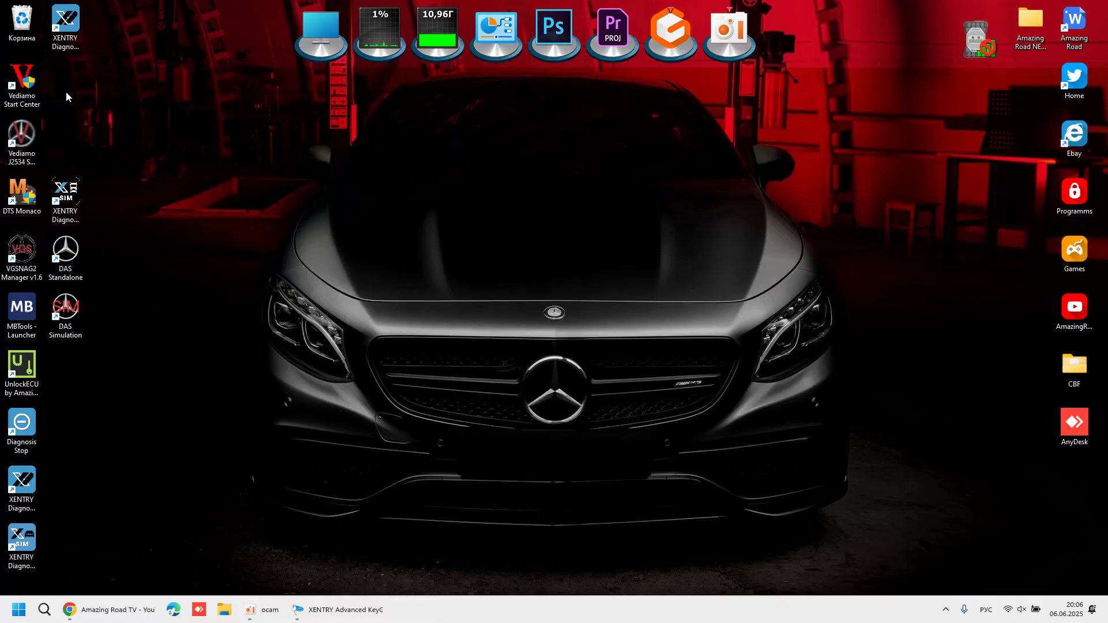
drag(68, 193, 72, 83)
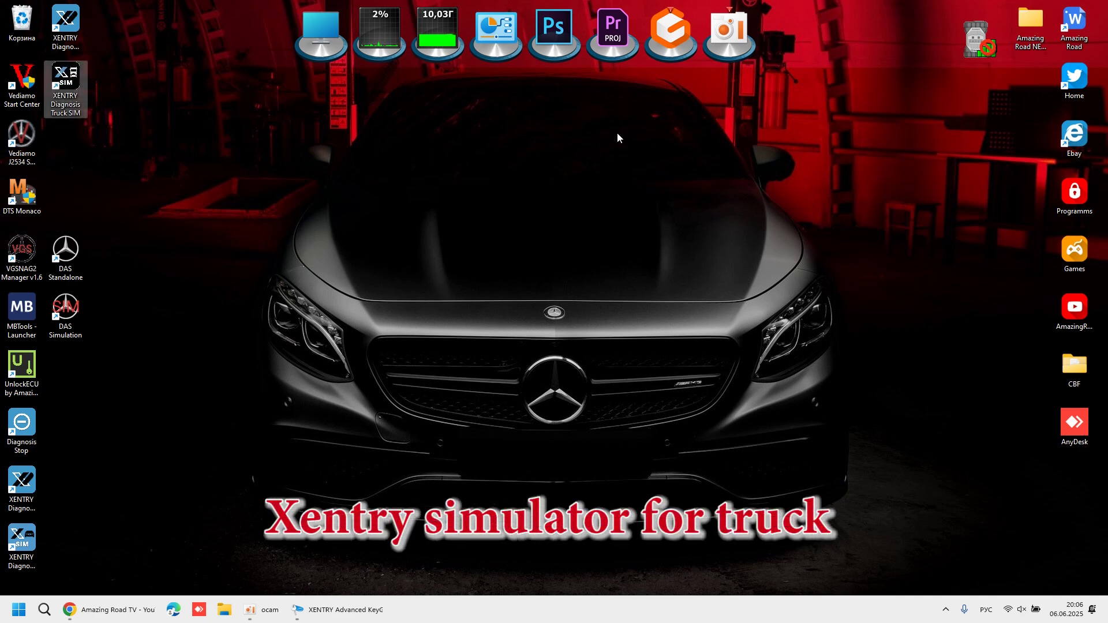
- Start the XENTRY truck simulator and log in with the user name and password fields left empty
key(Return)
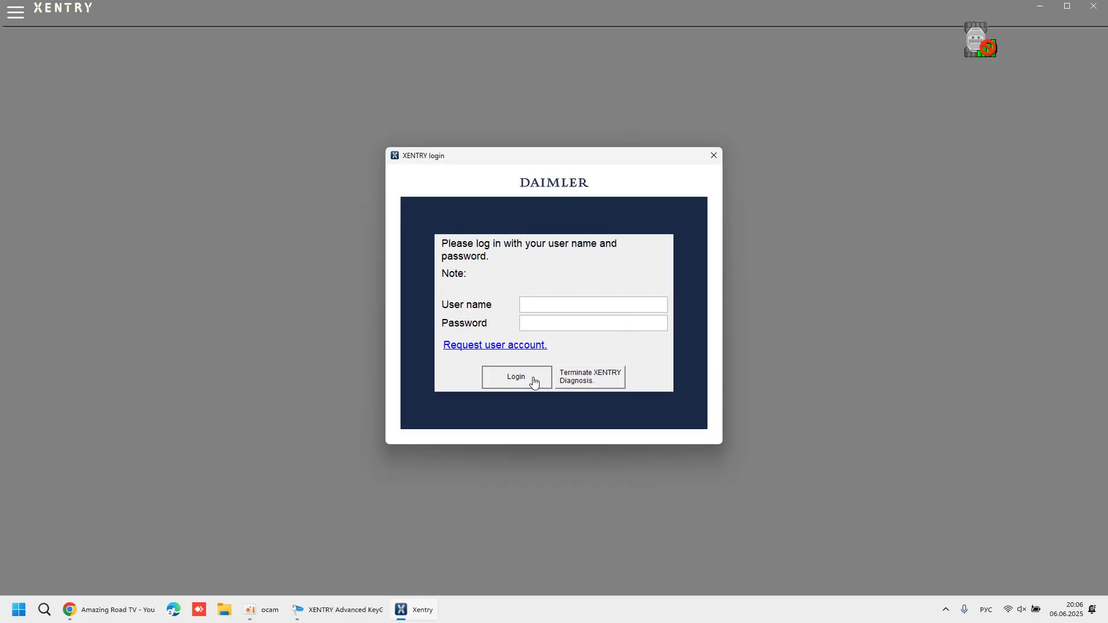
click(534, 381)
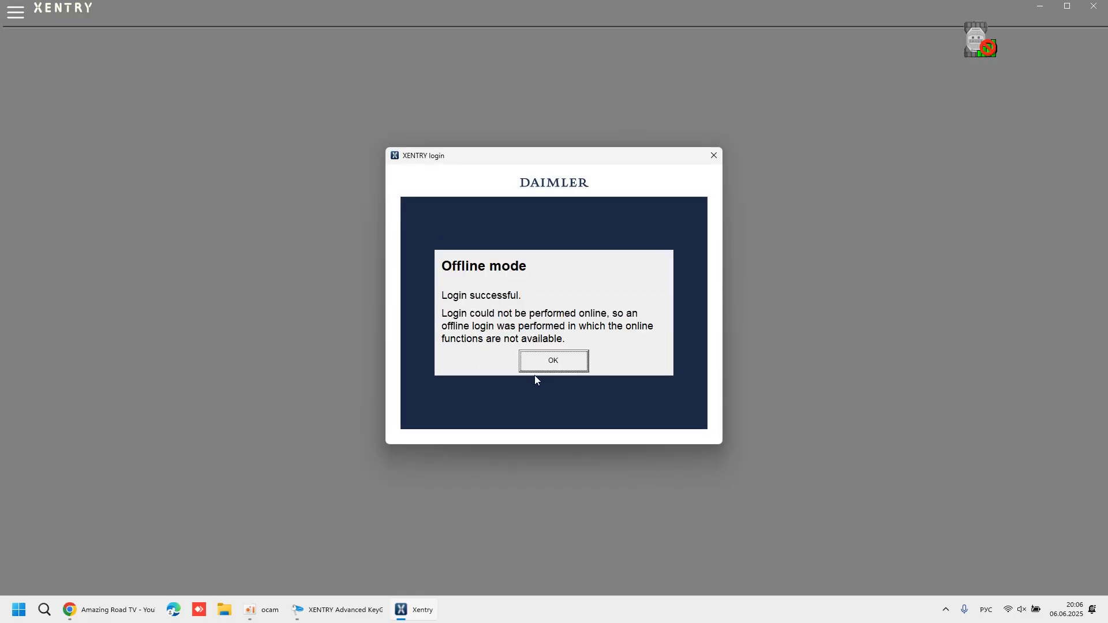
click(553, 361)
- Review the Mercedes-Benz trucks, Unimogs and busses in the truck simulator, and terminate the program
click(124, 219)
click(67, 90)
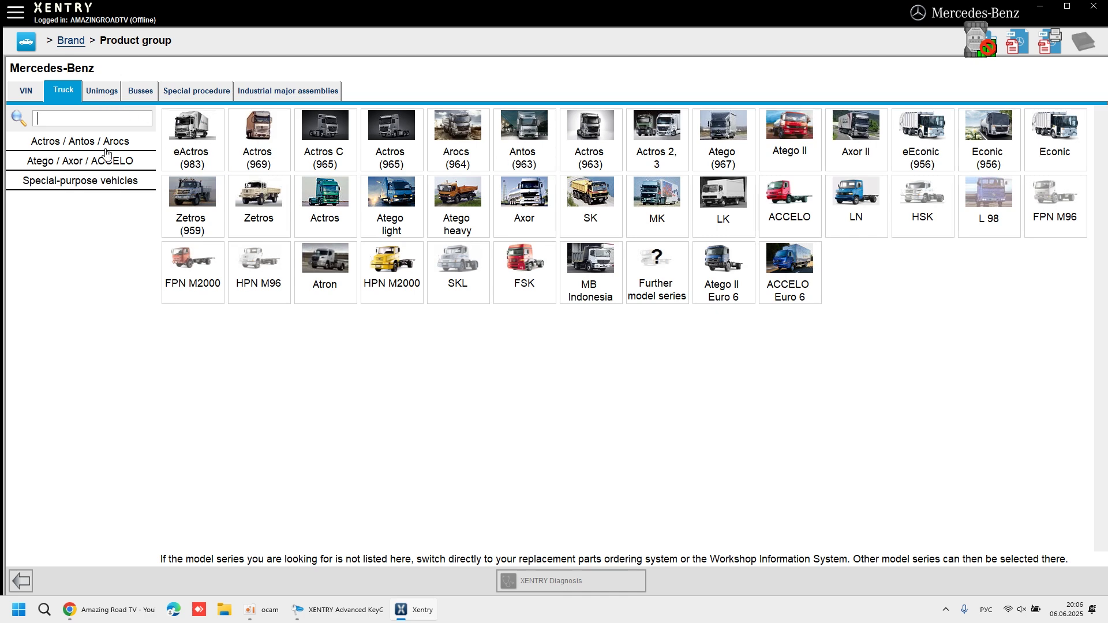
click(102, 90)
click(141, 90)
click(64, 91)
click(1094, 6)
click(490, 354)
- Move the DAS Standalone shortcut up below the truck simulator shortcut, start DAS to check it, and exit it
drag(81, 277, 81, 162)
double_click(71, 145)
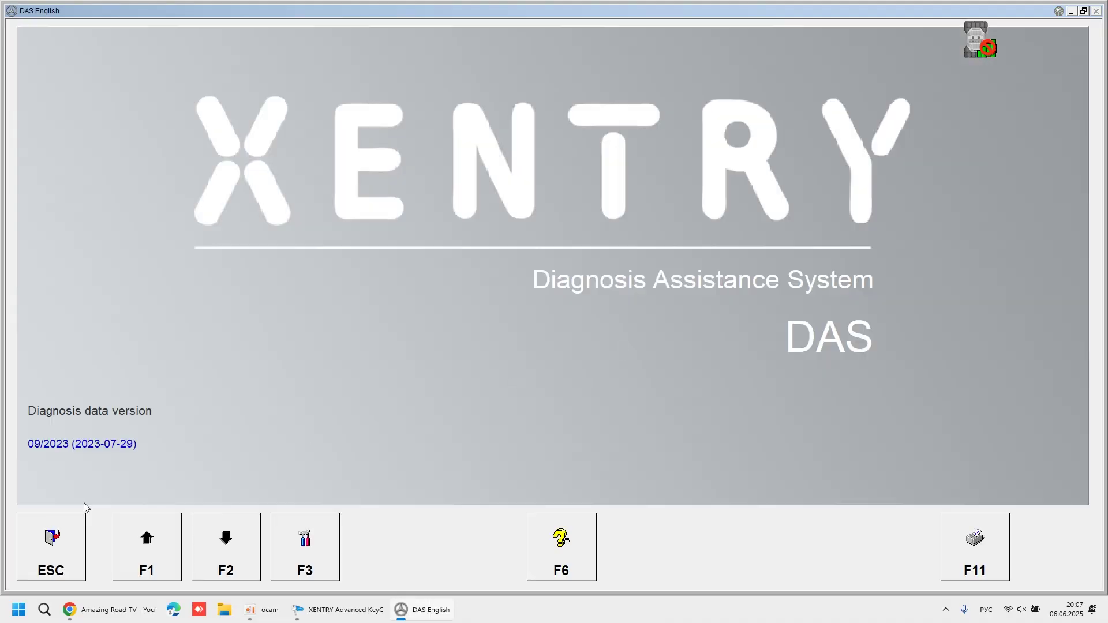
click(65, 535)
click(518, 319)
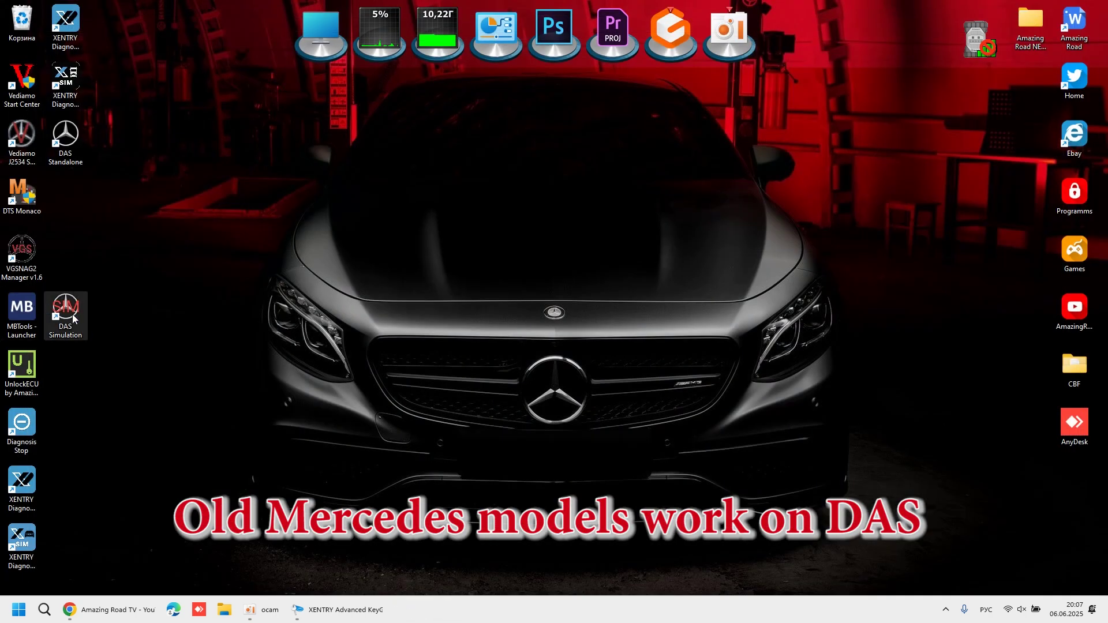
- Move the DAS Simulation shortcut up below DAS Standalone, start the simulation to check it, and exit it
drag(65, 309, 80, 198)
double_click(75, 200)
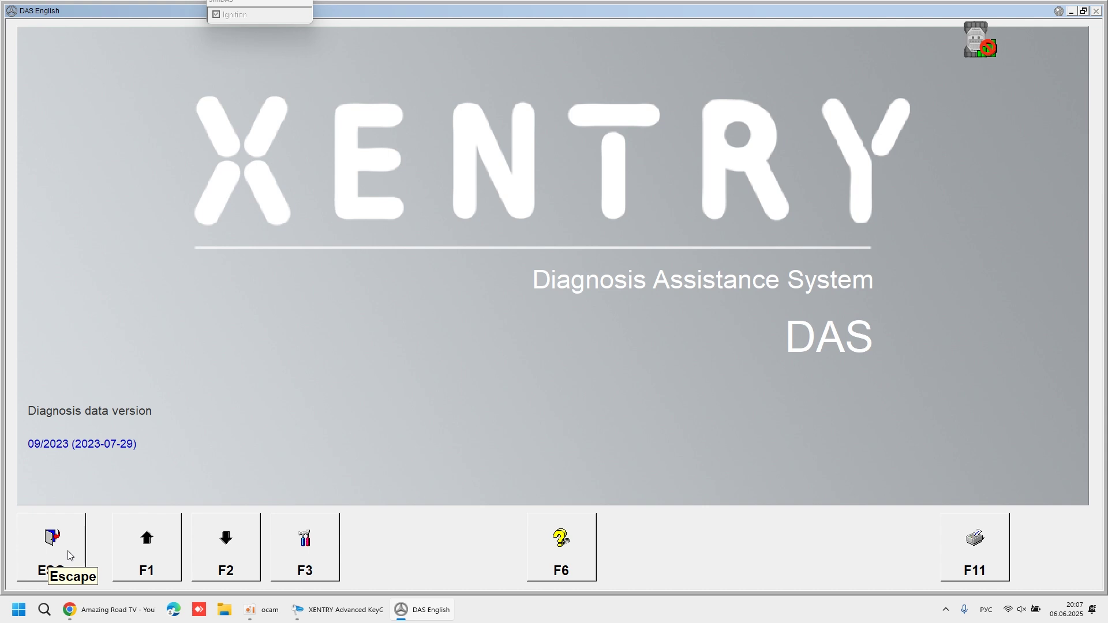
click(68, 551)
click(511, 319)
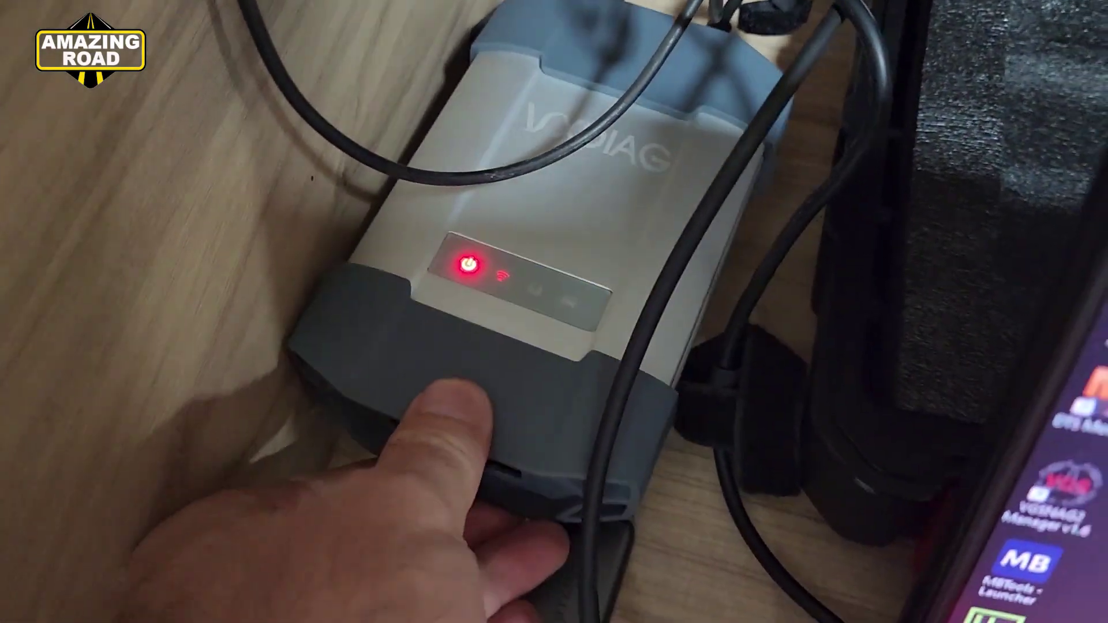
- Connect the computer to the diagnostic interface's Wi-Fi network DoIP-VCI-4BC6
click(1008, 611)
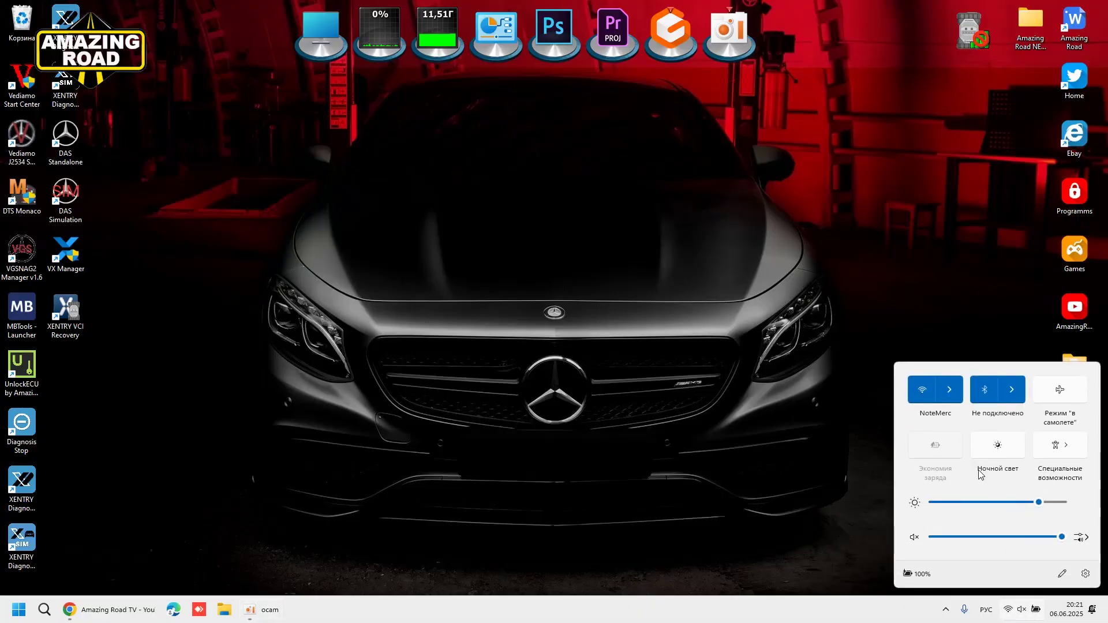
click(949, 390)
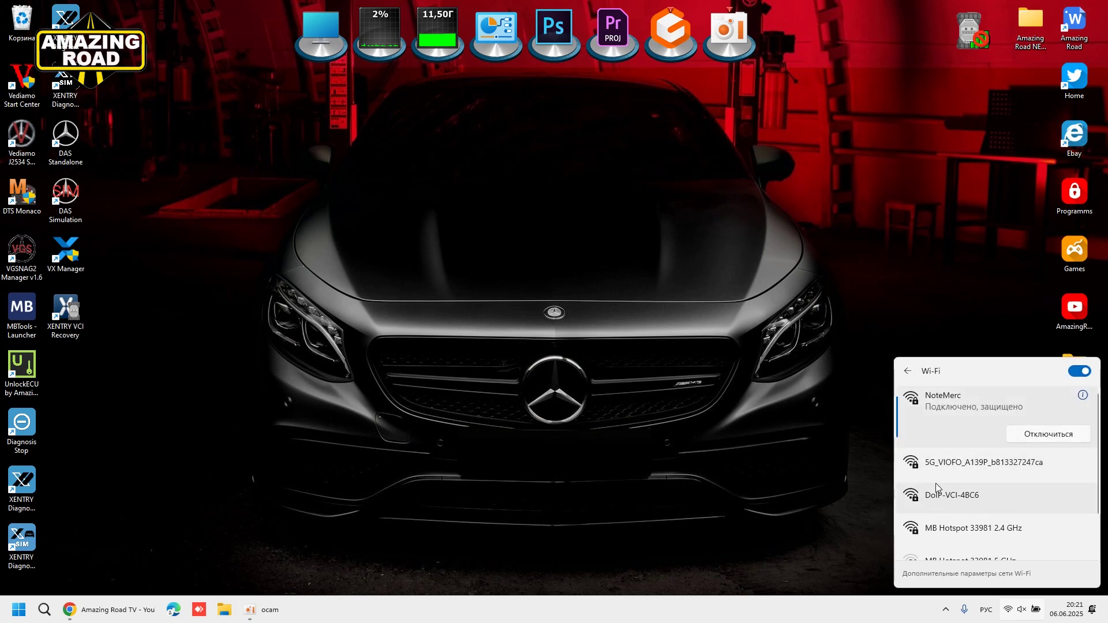
click(967, 497)
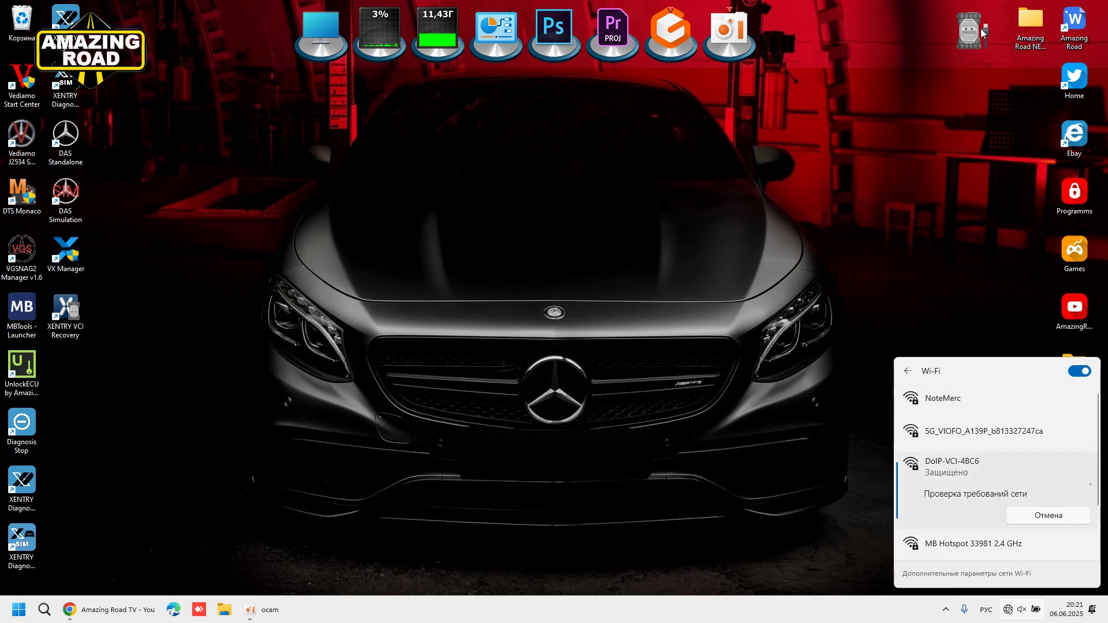
click(806, 417)
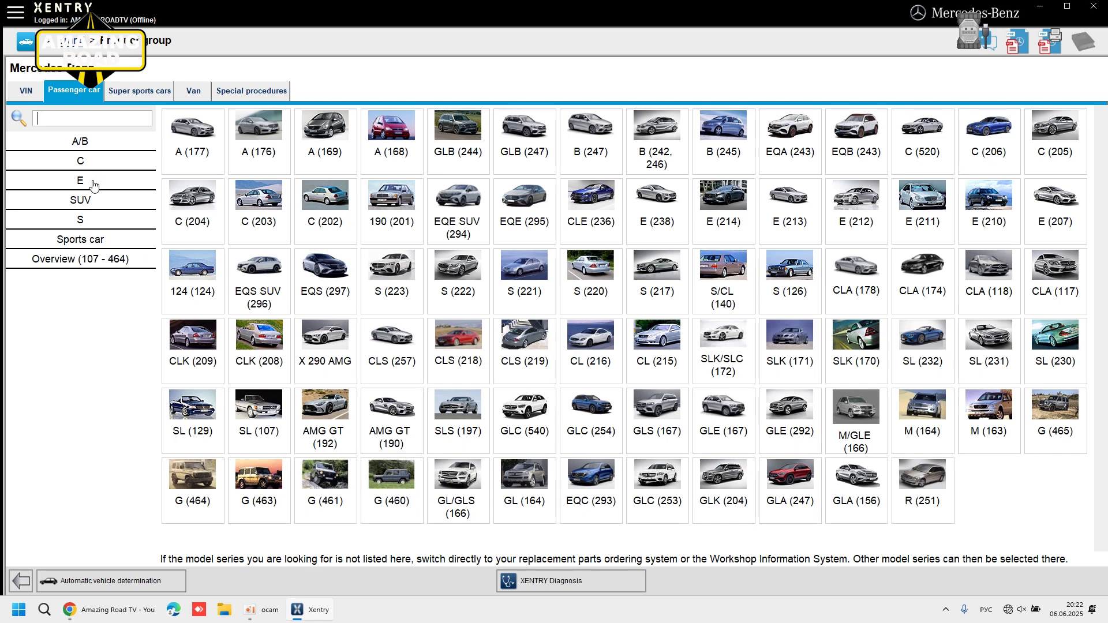
- Start XENTRY Diagnosis for the E (213) from the E passenger car group, and continue past the confirmed safety information
click(93, 183)
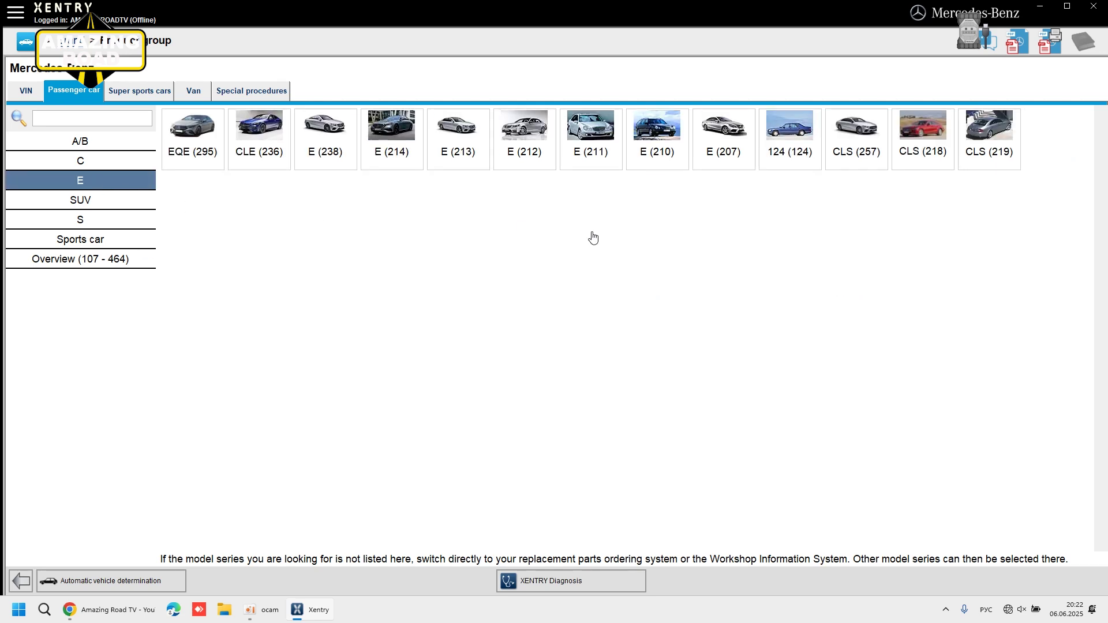
click(462, 138)
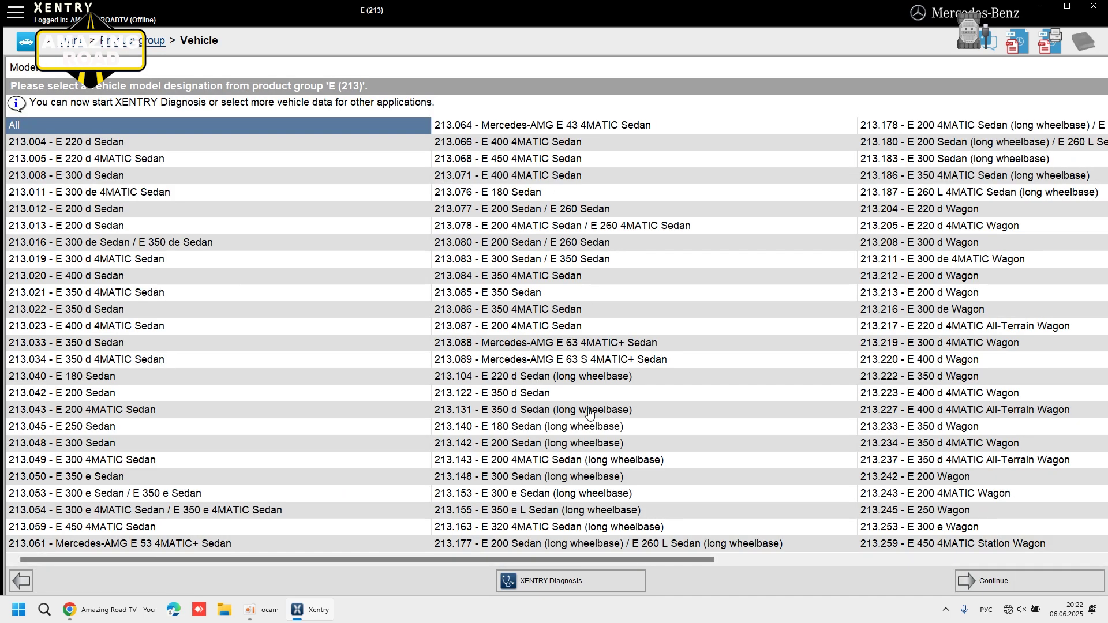
click(567, 581)
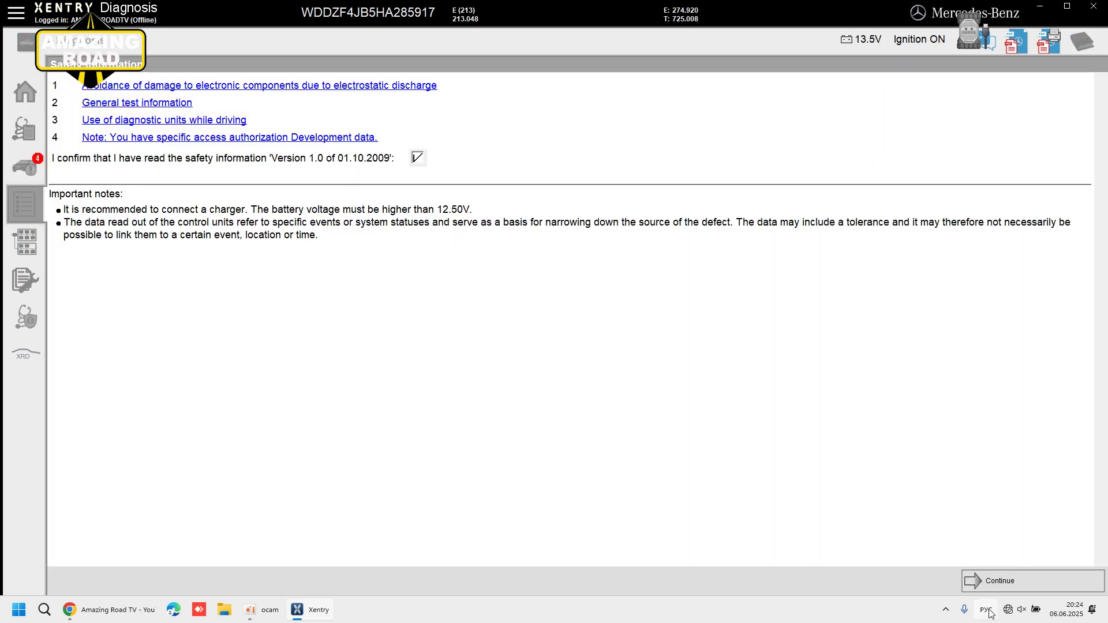
click(1026, 583)
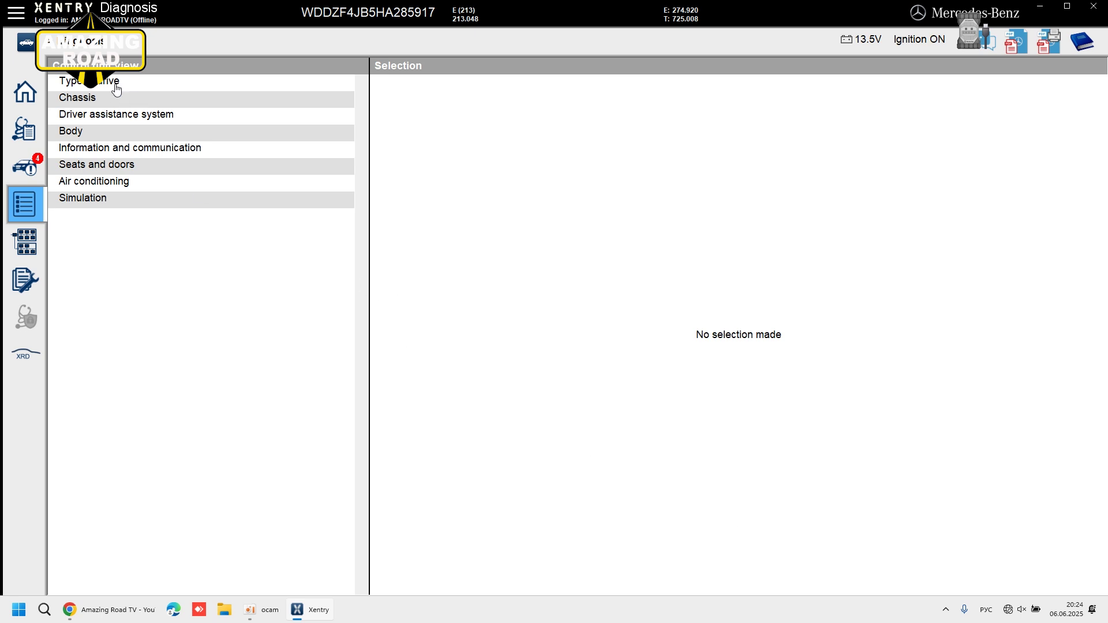
- Open the motor electronics 'MED40' control unit, confirm its safety information, view its fault codes, and return to the control unit view
click(116, 90)
click(449, 151)
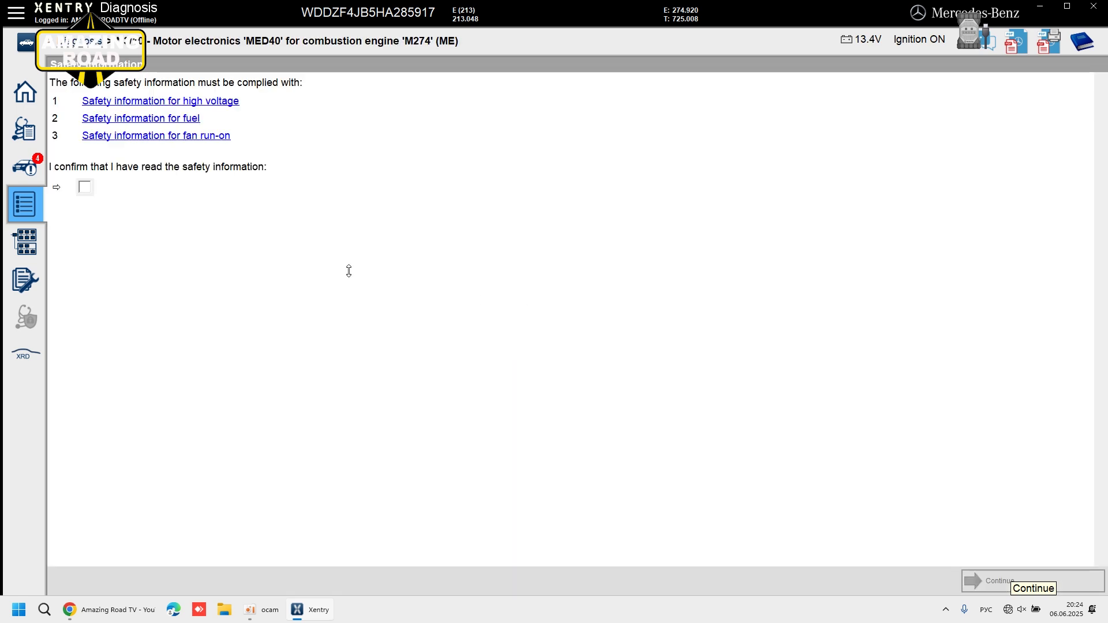
click(85, 188)
click(1000, 581)
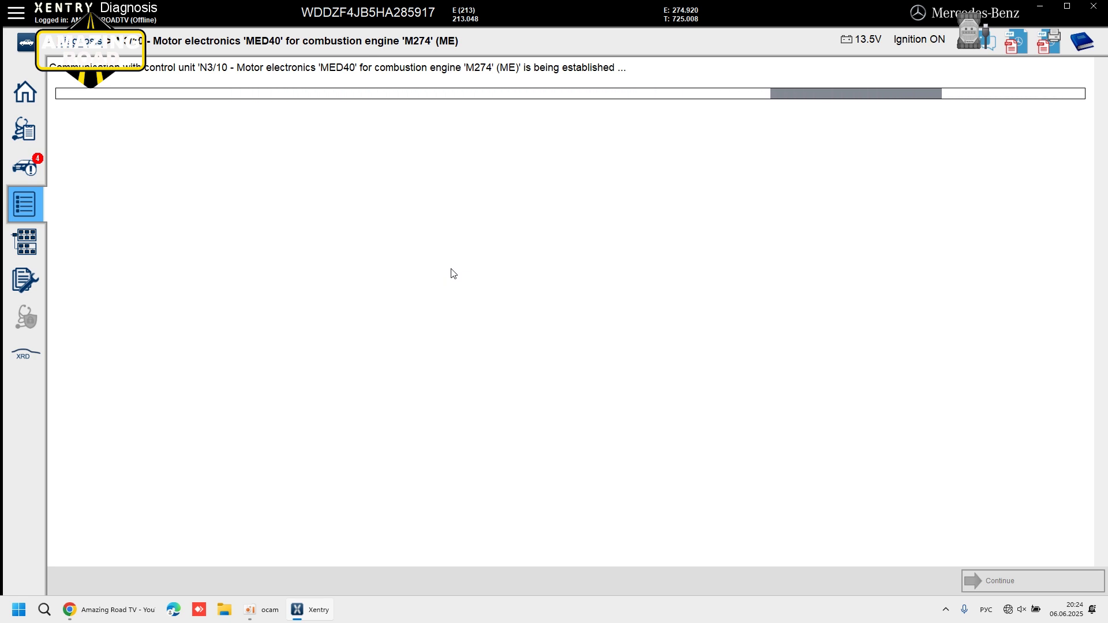
click(136, 75)
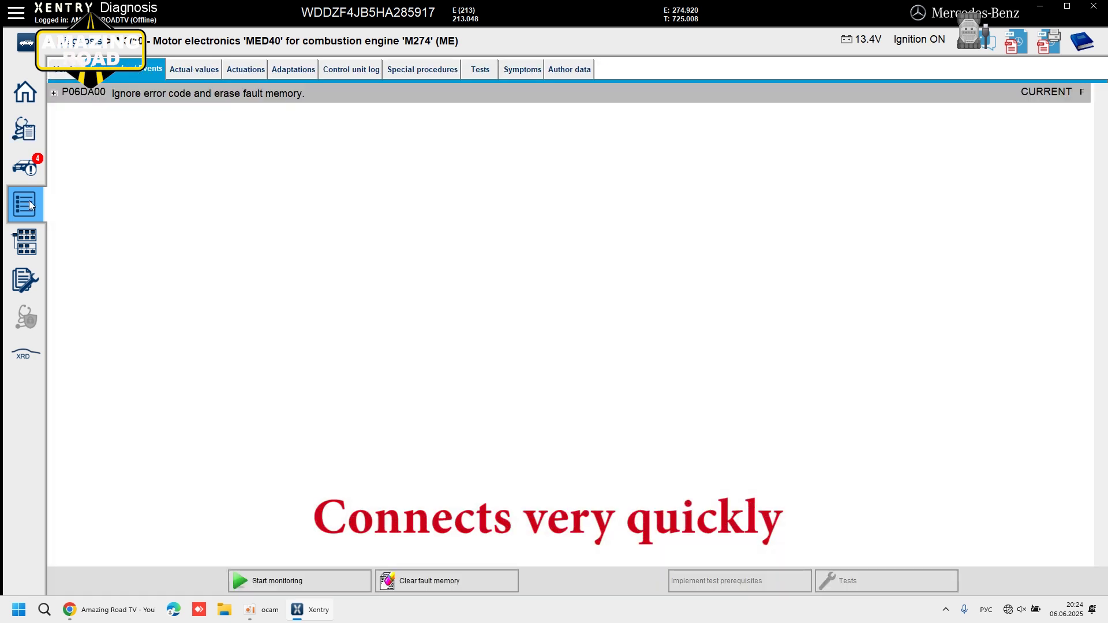
click(79, 50)
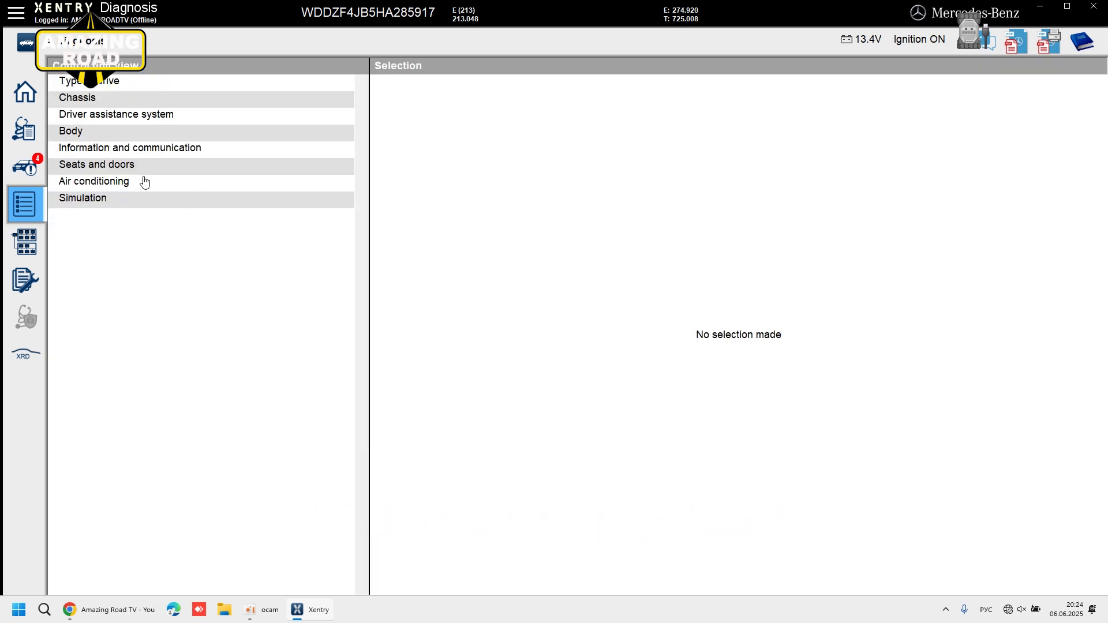
- Browse the chassis, driver assistance and communication control units, open the IC - Instrument cluster, and terminate XENTRY Diagnosis
click(93, 97)
click(126, 116)
click(145, 148)
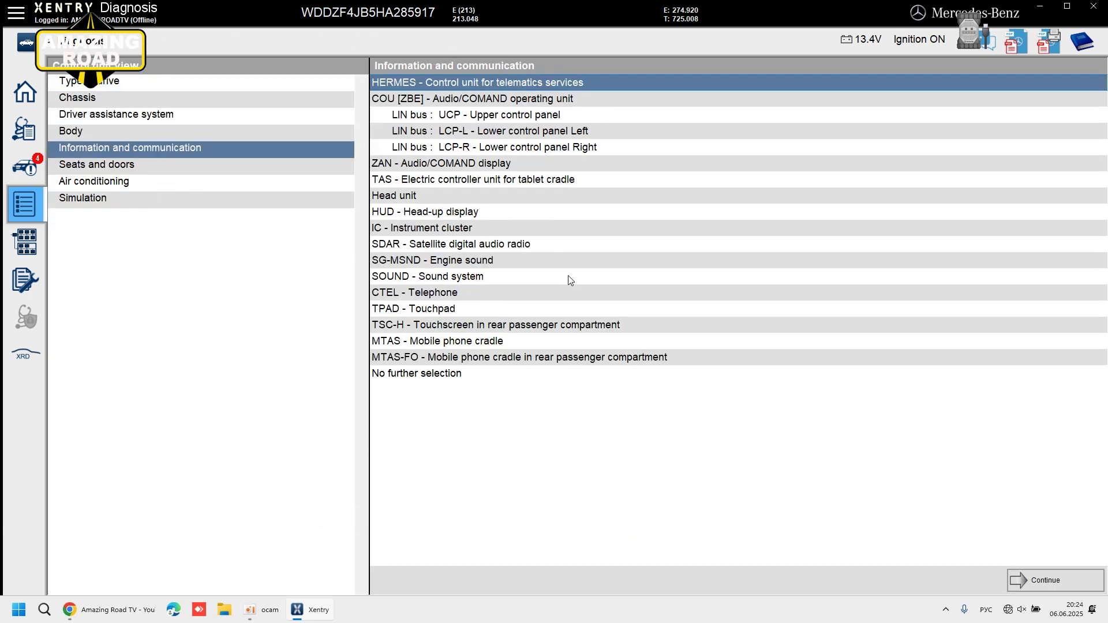
click(421, 230)
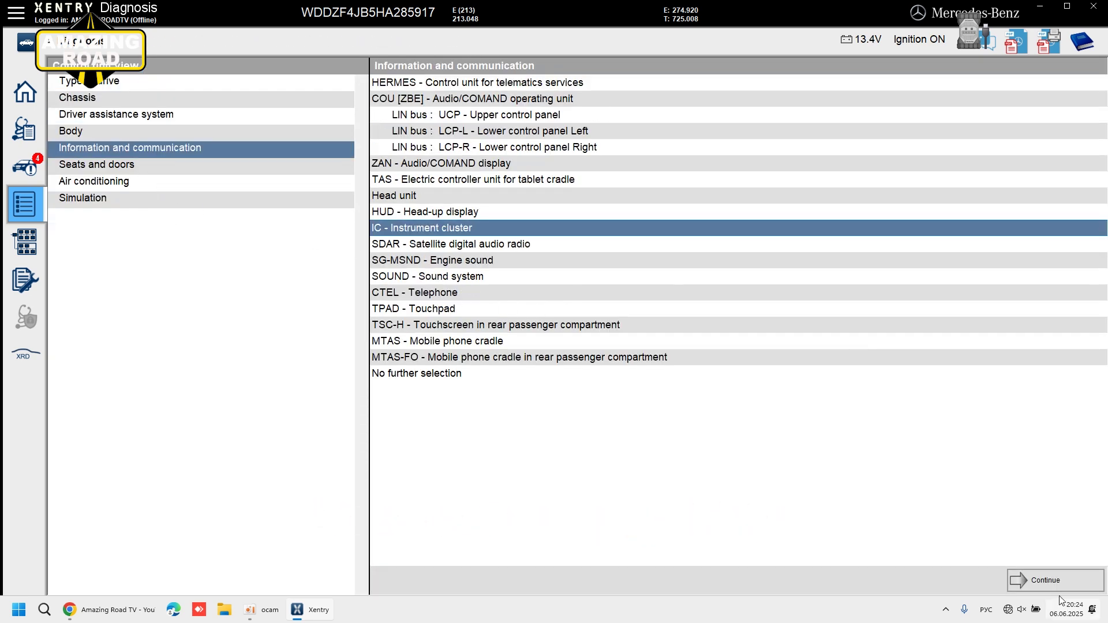
key(Return)
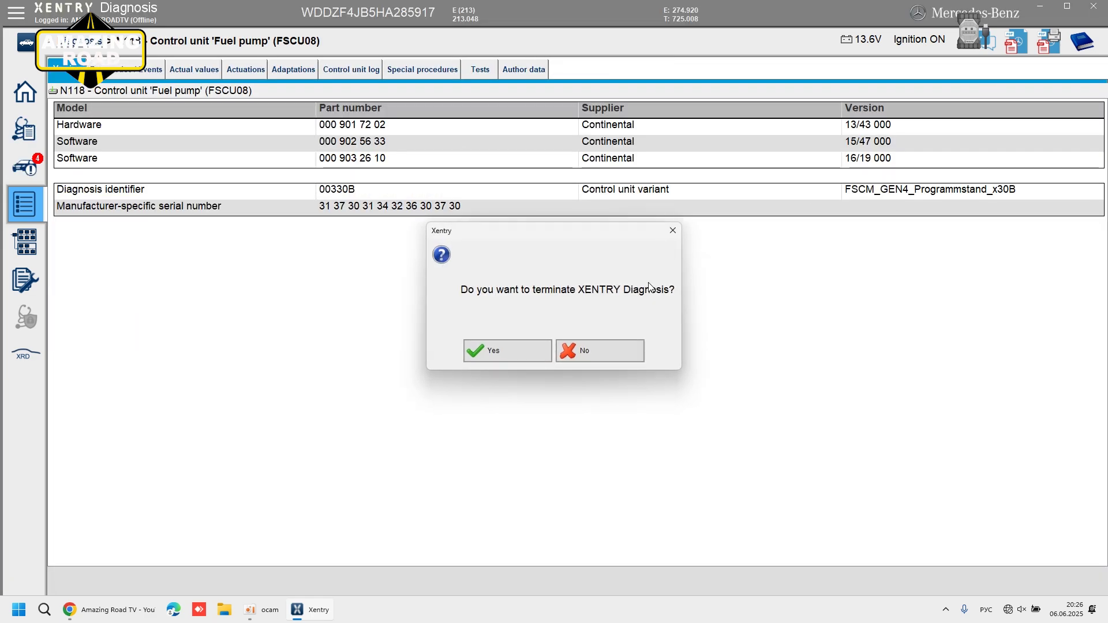
click(519, 349)
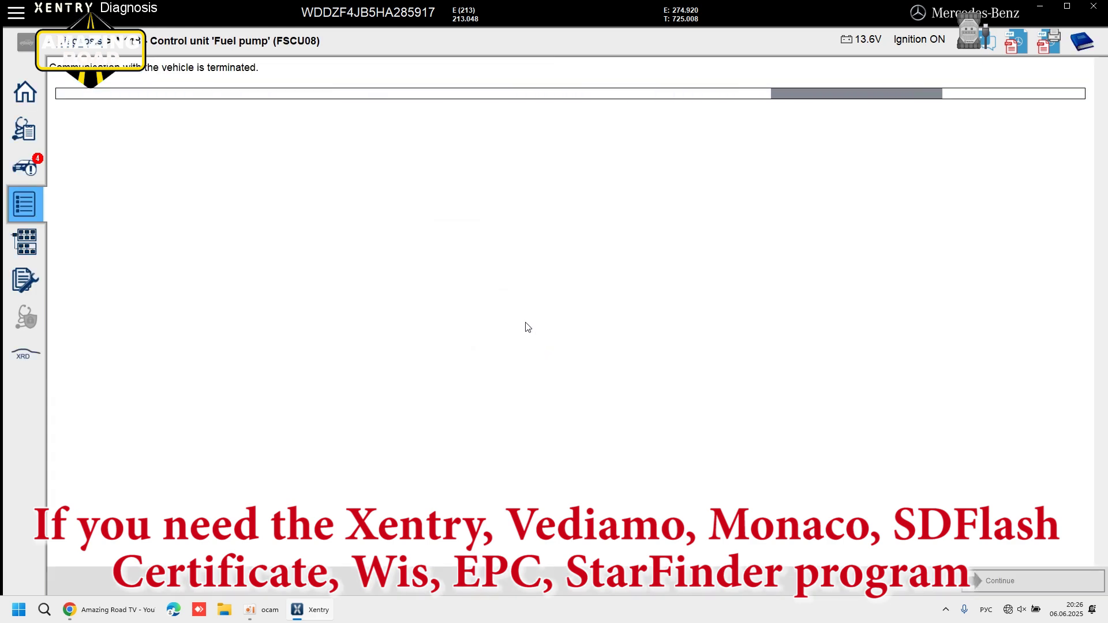